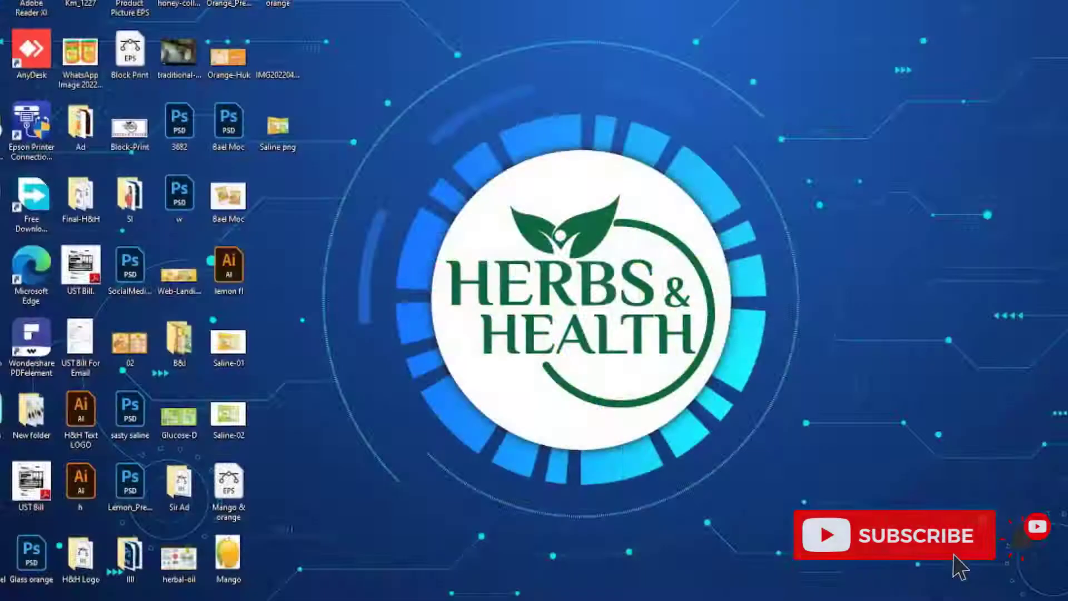
- Launch Photoshop from the desktop to its Home screen with recent files
right_click(567, 163)
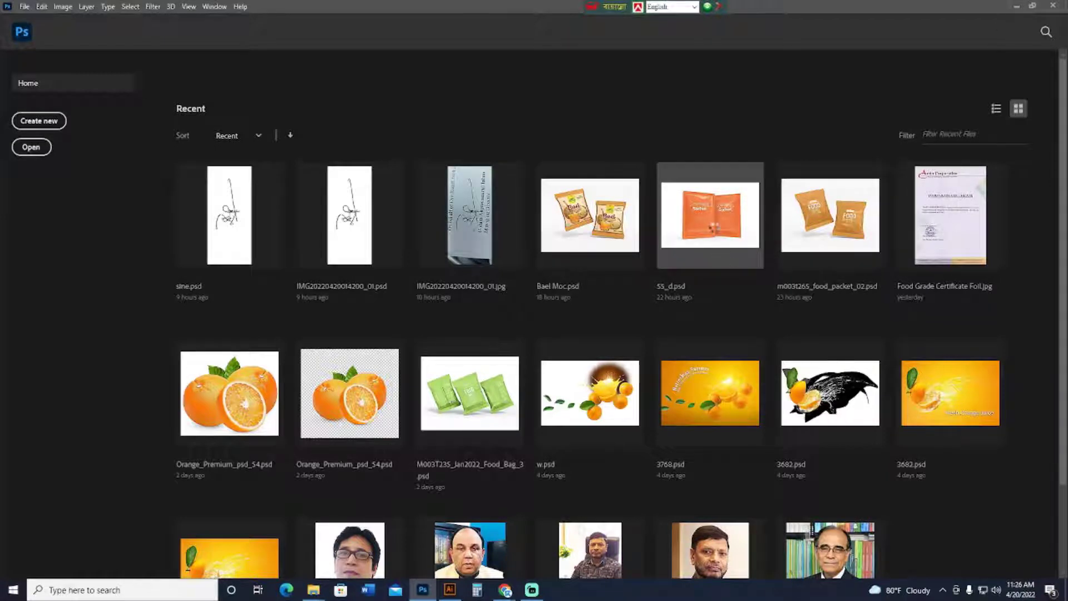
- Open the 55_d.psd sachet mockup from Recent and dismiss the preset sync notice
left_click(710, 215)
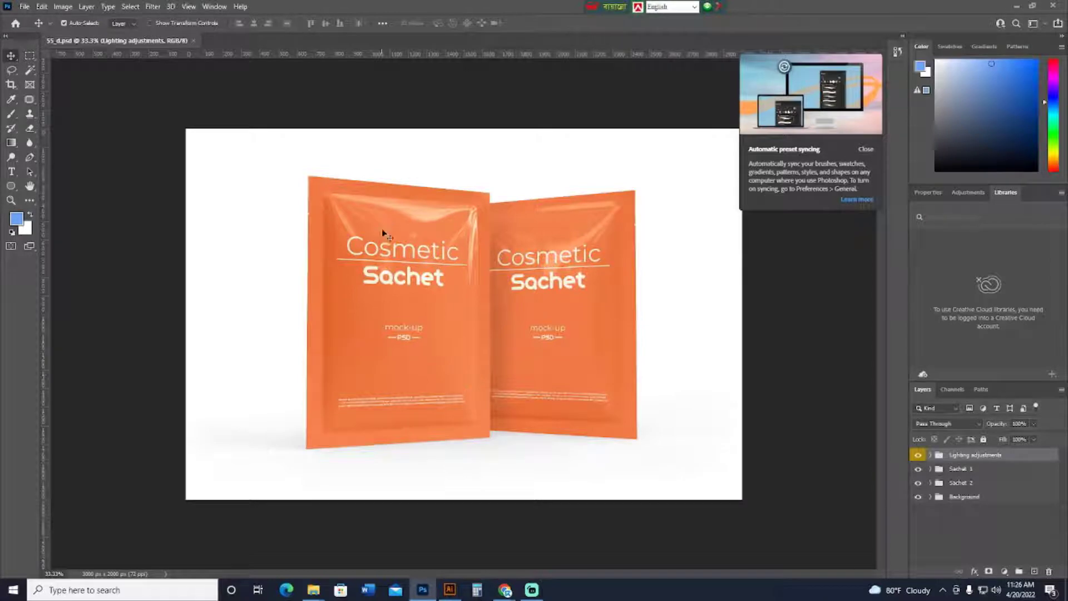
left_click(866, 149)
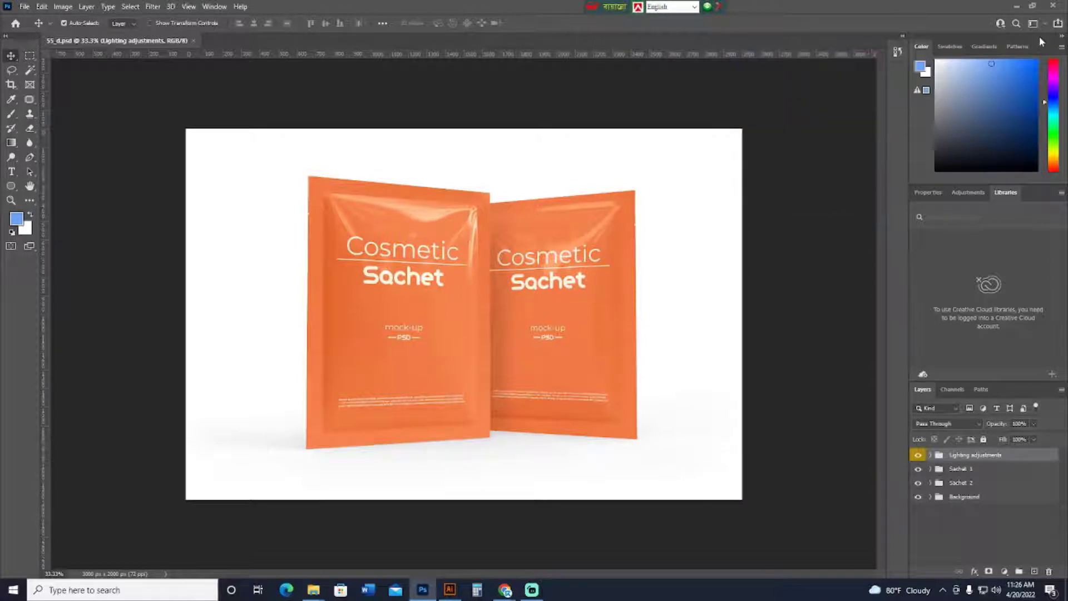
left_click(1016, 6)
- Refresh the Windows desktop and bring Illustrator back to the front
right_click(406, 175)
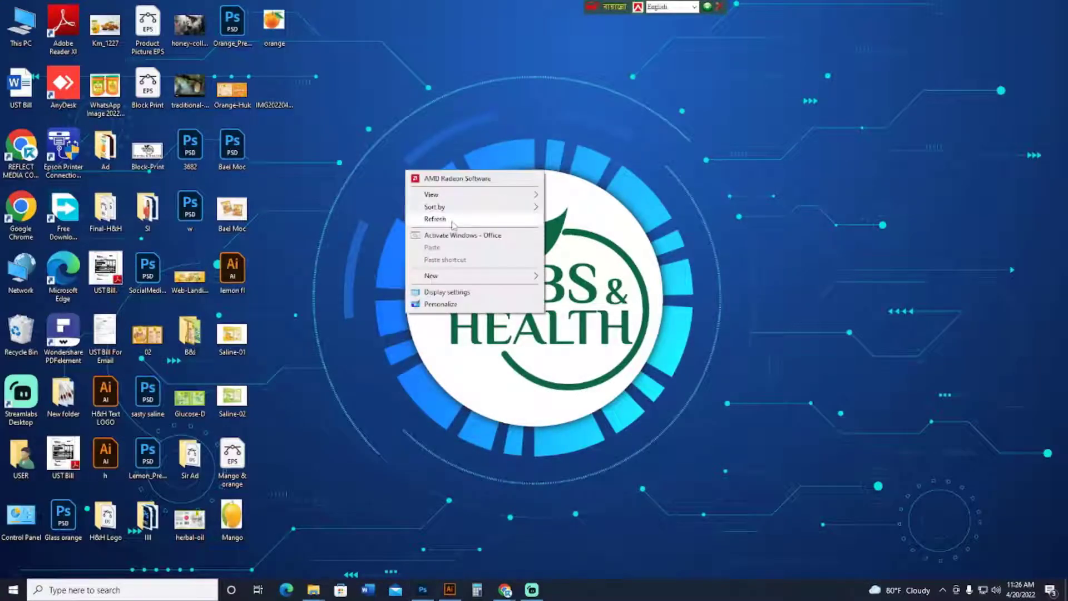
right_click(420, 197)
right_click(422, 216)
left_click(462, 269)
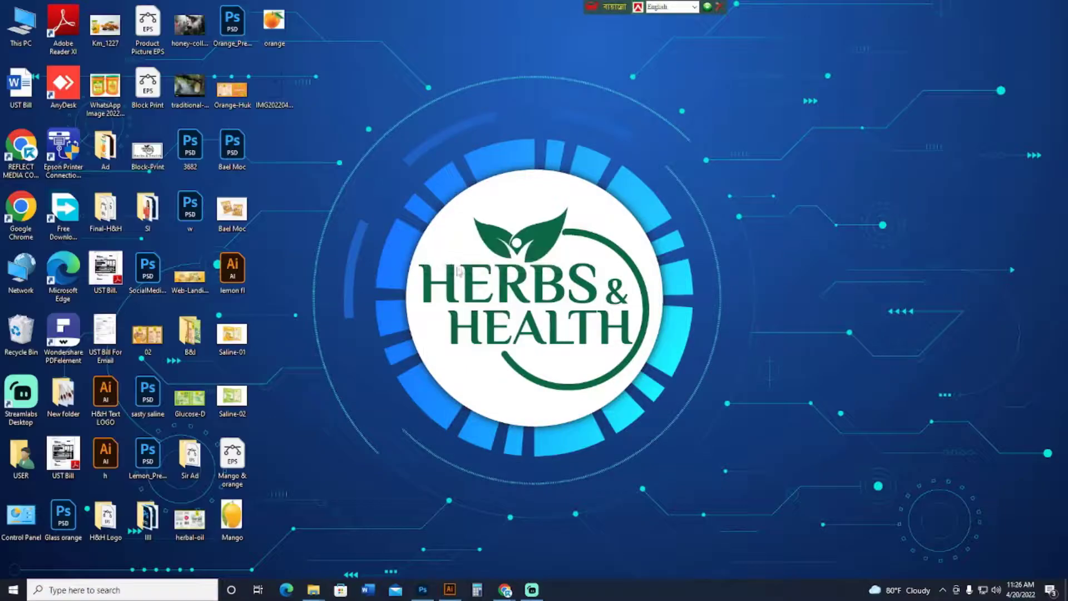
left_click(449, 589)
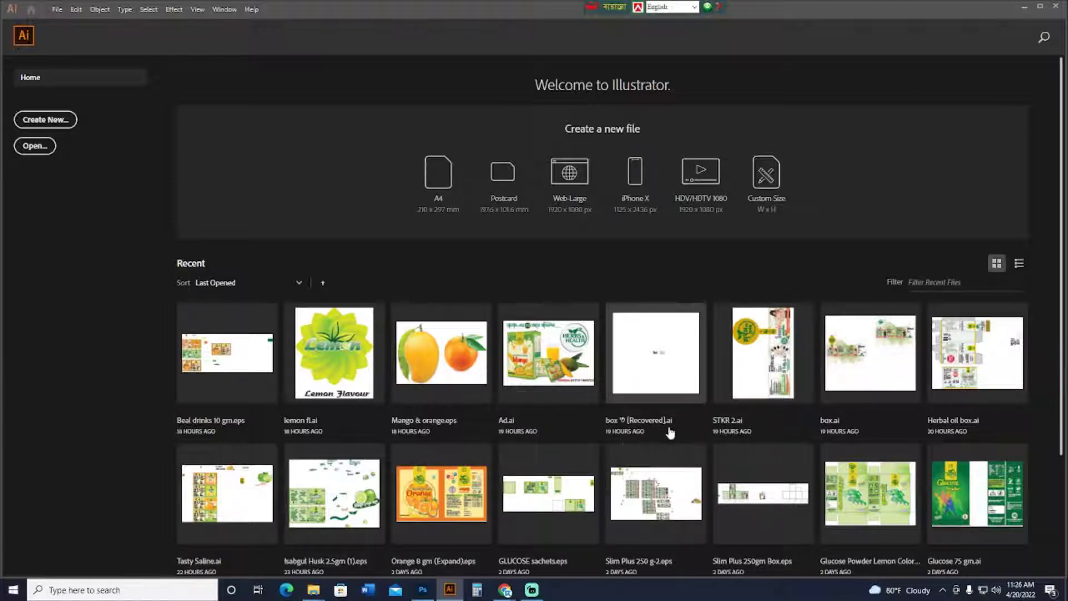
- Open Tasty Saline.ai from Recent and close the Color, Pathfinder and Stroke panels
scroll(657, 362, "down", 1)
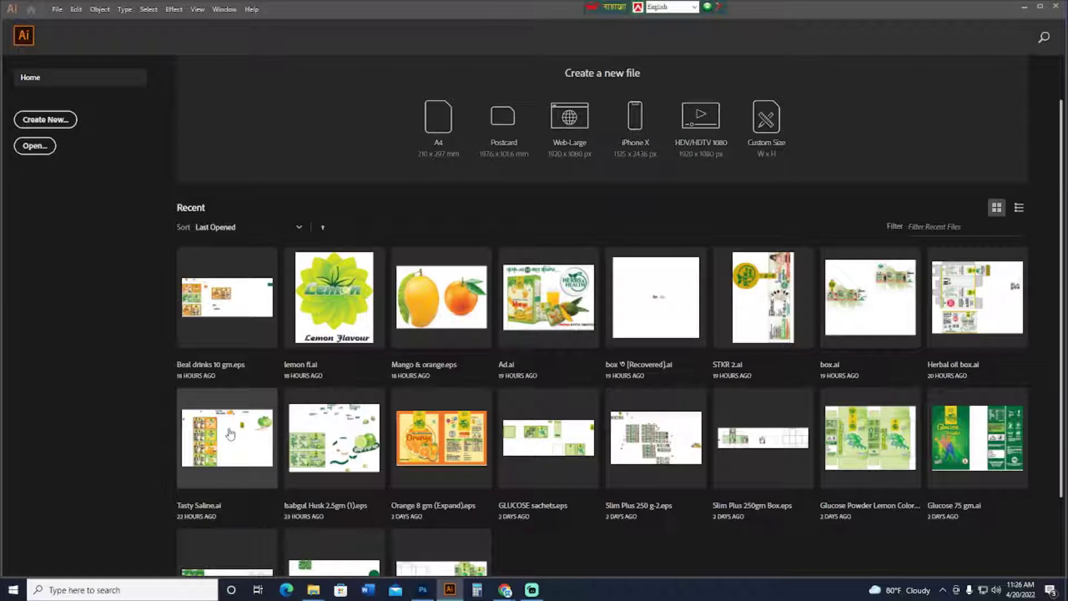
left_click(229, 434)
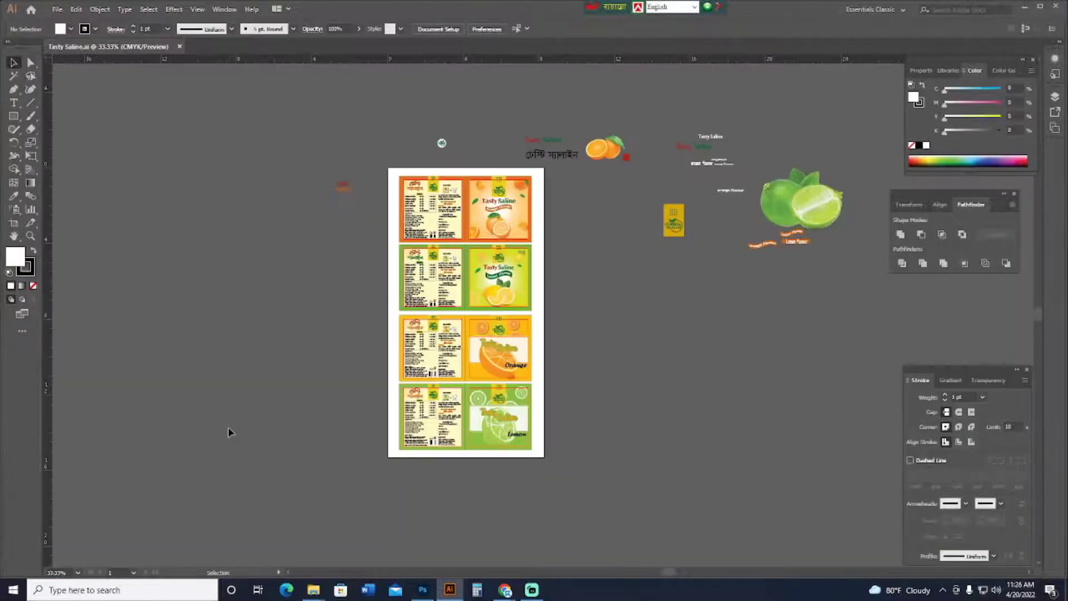
left_click(1033, 62)
left_click(1014, 193)
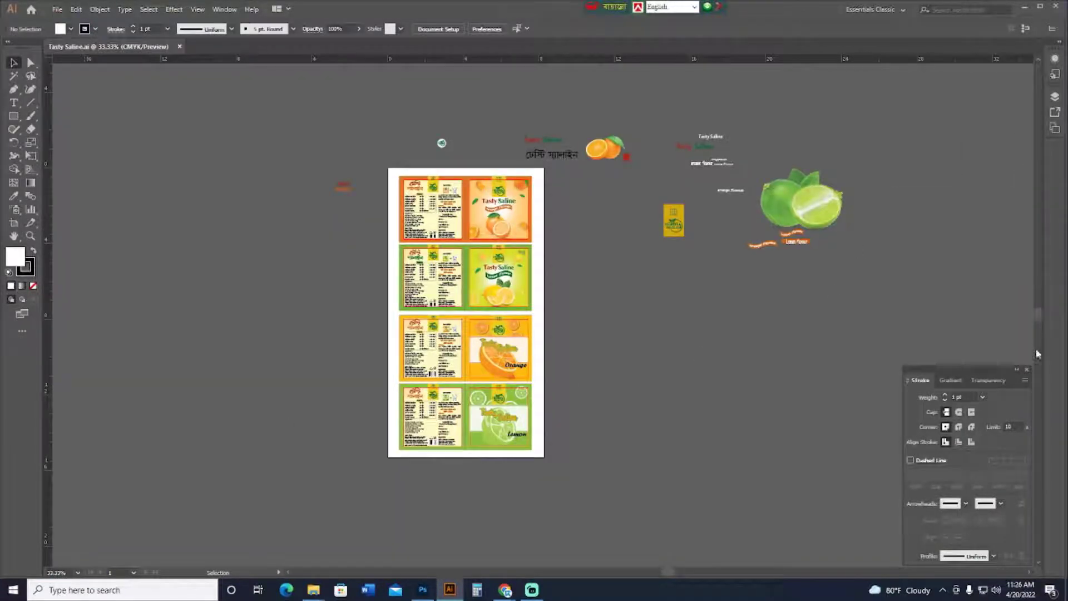
key("ctrl+F10")
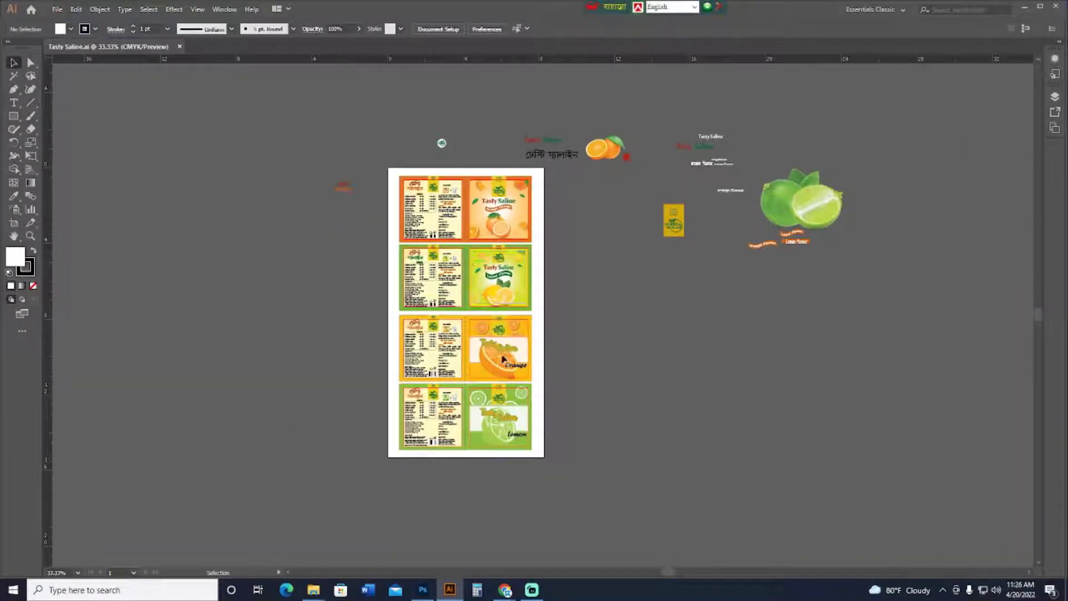
left_click(512, 339)
left_click(627, 349)
- Duplicate the orange label group to the right of the original labels
key("ctrl+1")
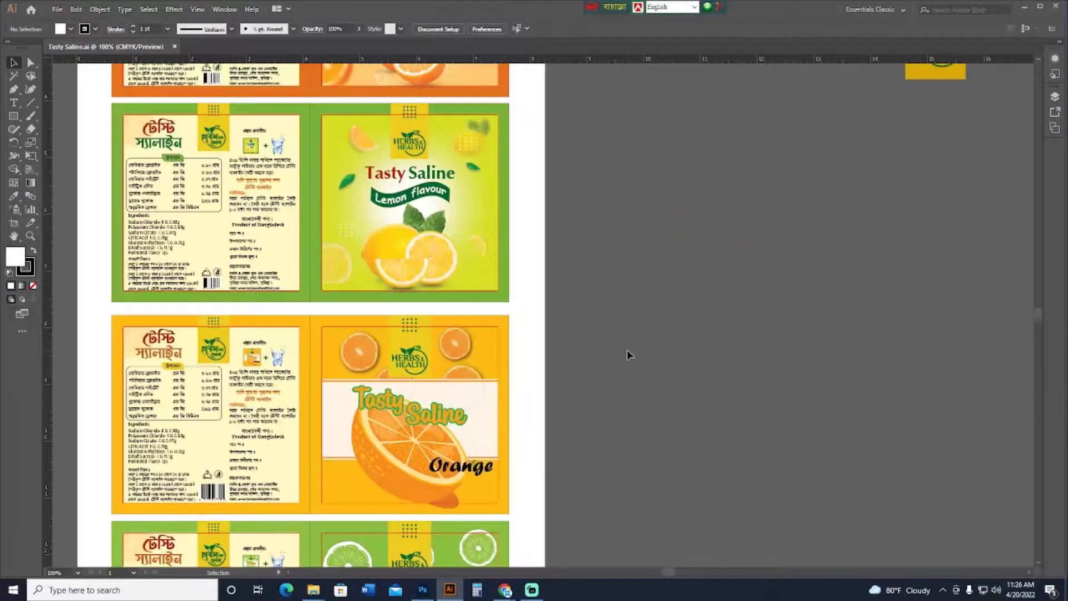
mouse_move(649, 466)
left_mouse_down()
mouse_move(706, 326)
mouse_move(746, 318)
left_mouse_up()
left_click(549, 285)
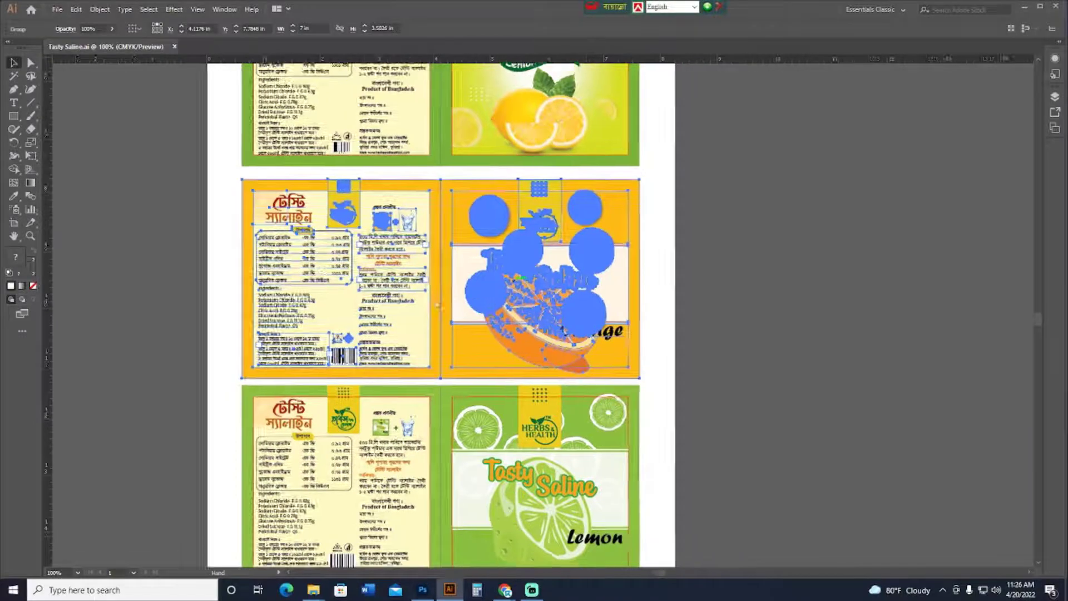
left_click_drag(391, 302, 198, 293)
left_click_drag(575, 291, 776, 292)
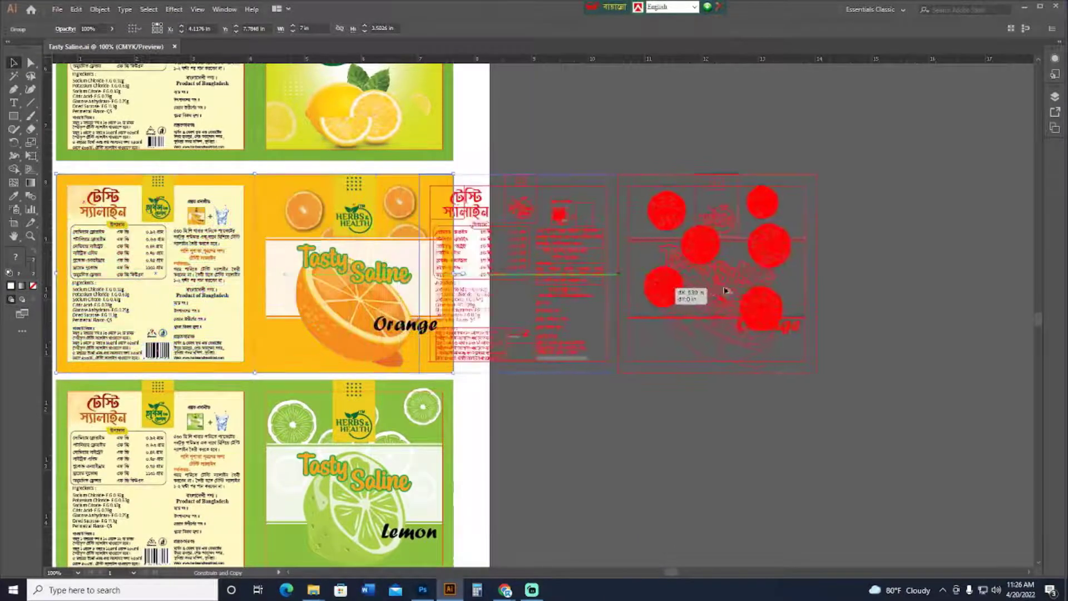
left_click_drag(716, 308, 718, 309)
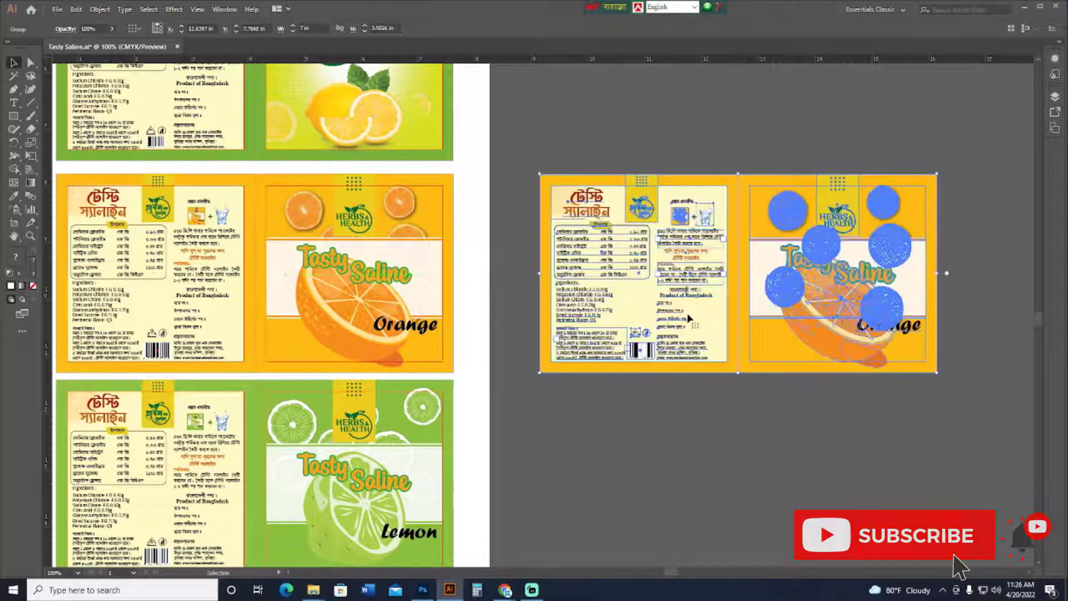
- Ungroup the copied orange label into its separate panels
scroll(640, 328, "right", 3)
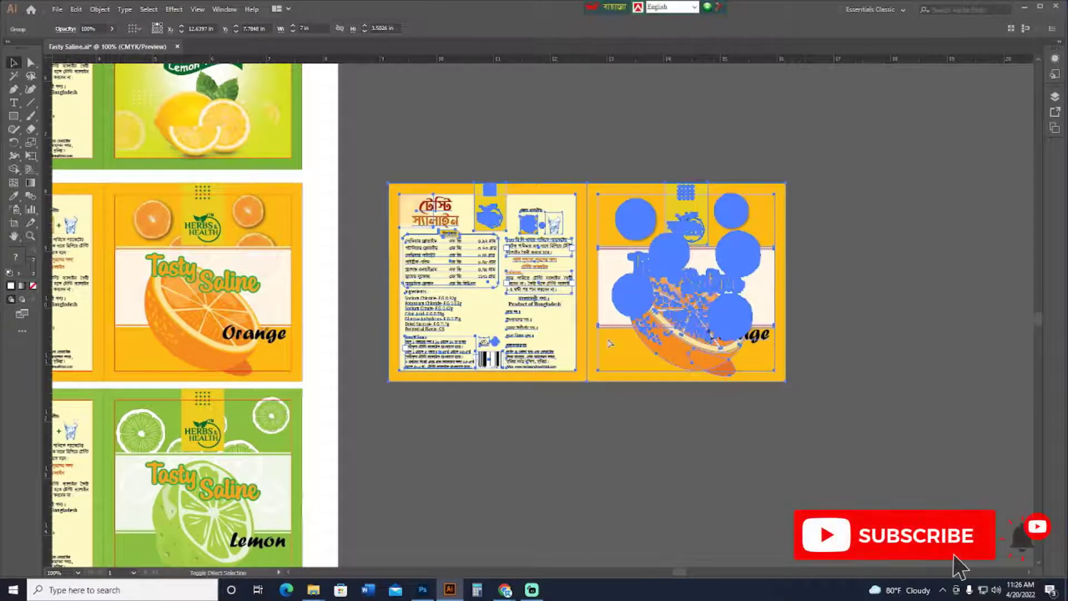
scroll(655, 427, "right", 2)
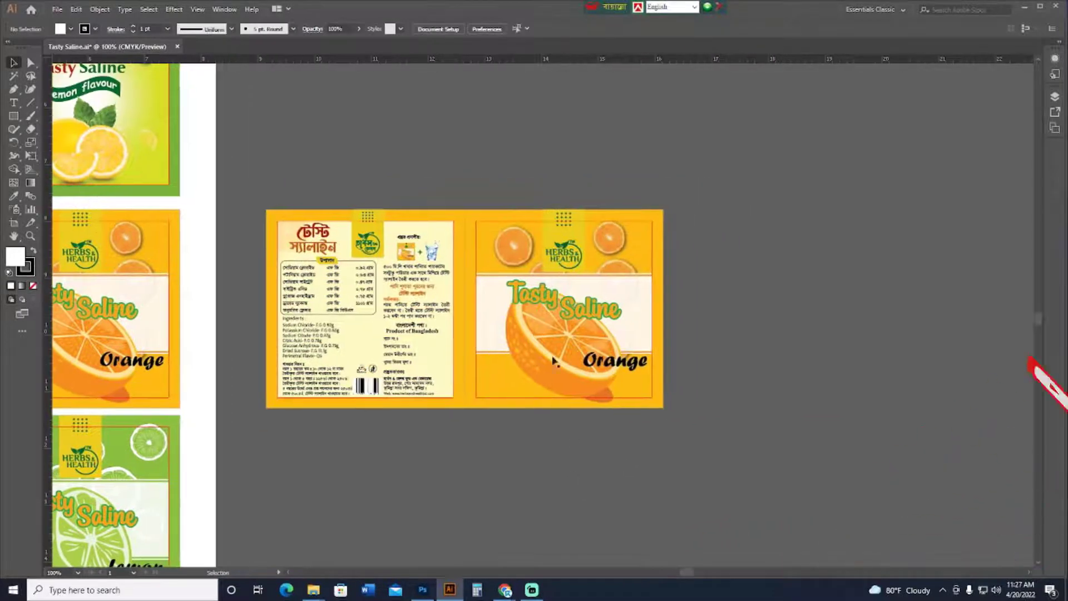
right_click(553, 332)
left_click(586, 425)
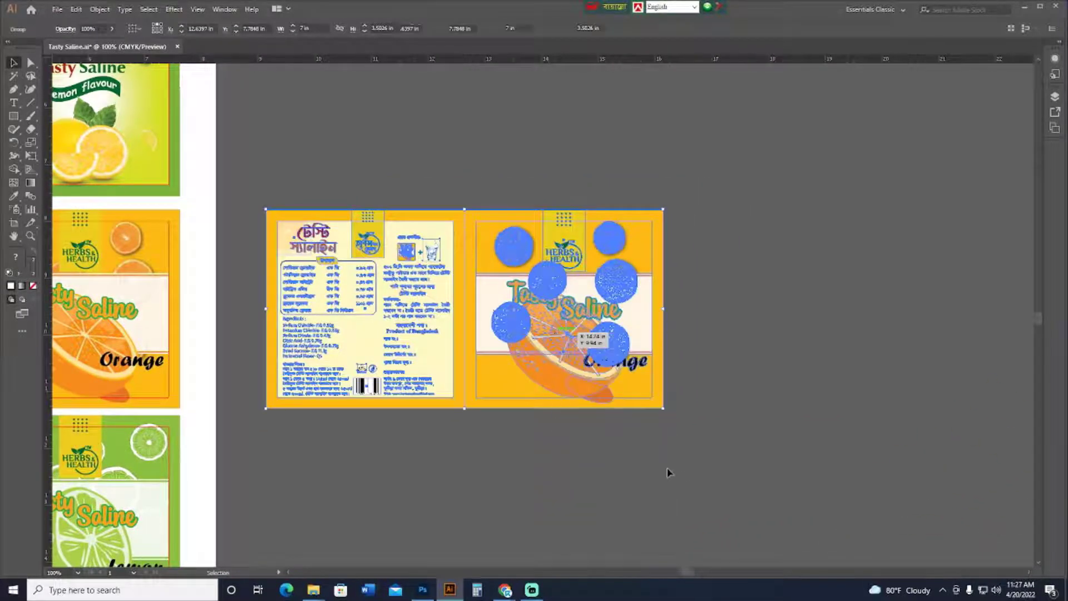
left_click(687, 469)
key("ctrl+a")
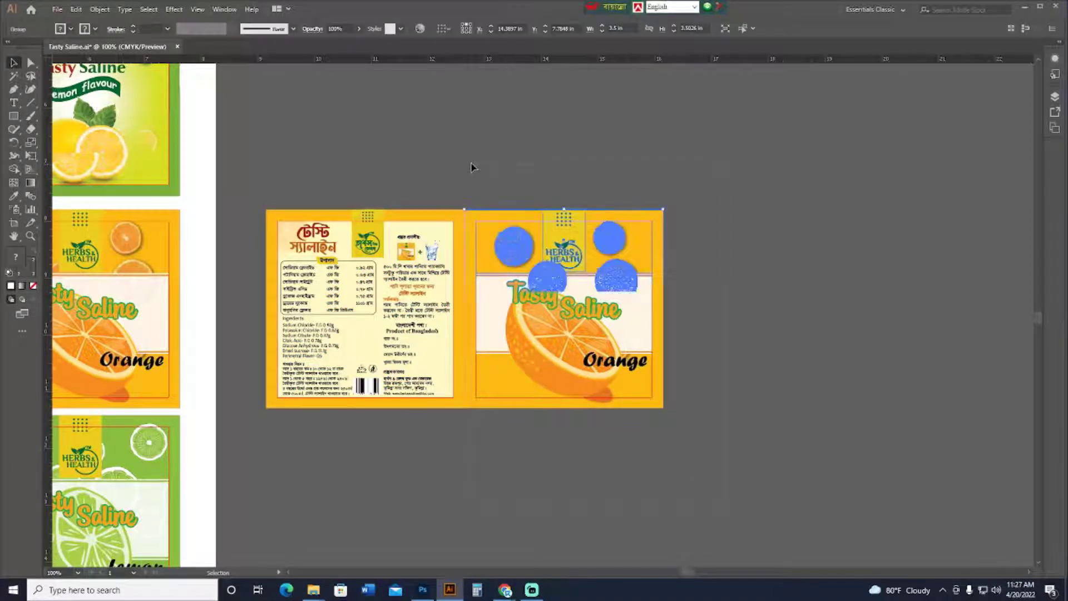
key("a")
key("v")
left_click(445, 167)
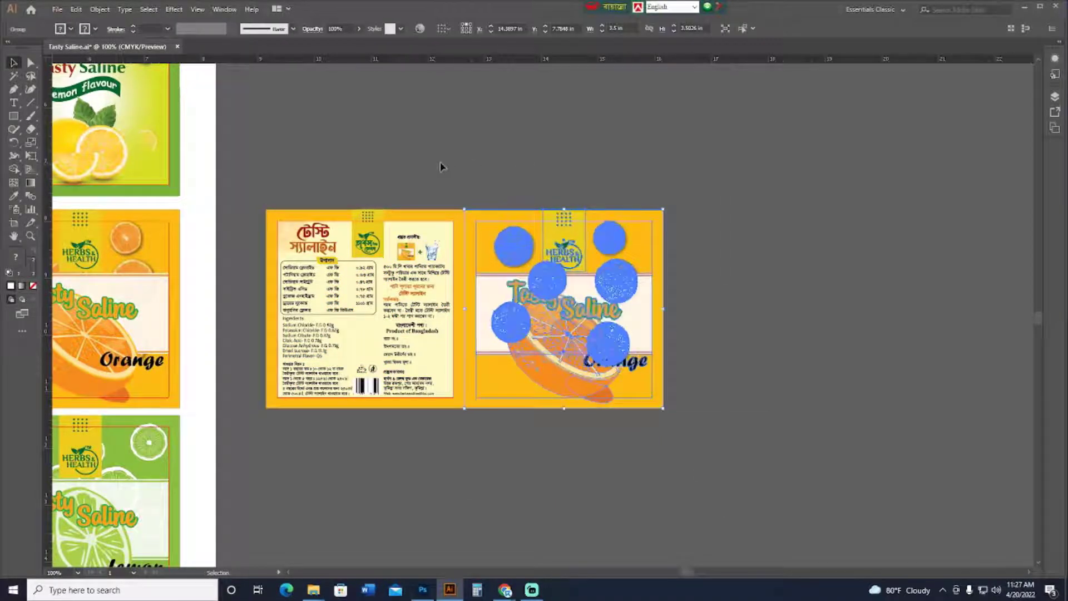
- Move the copy's orange front panel to the right, apart from its back panel
left_click_drag(458, 467, 459, 403)
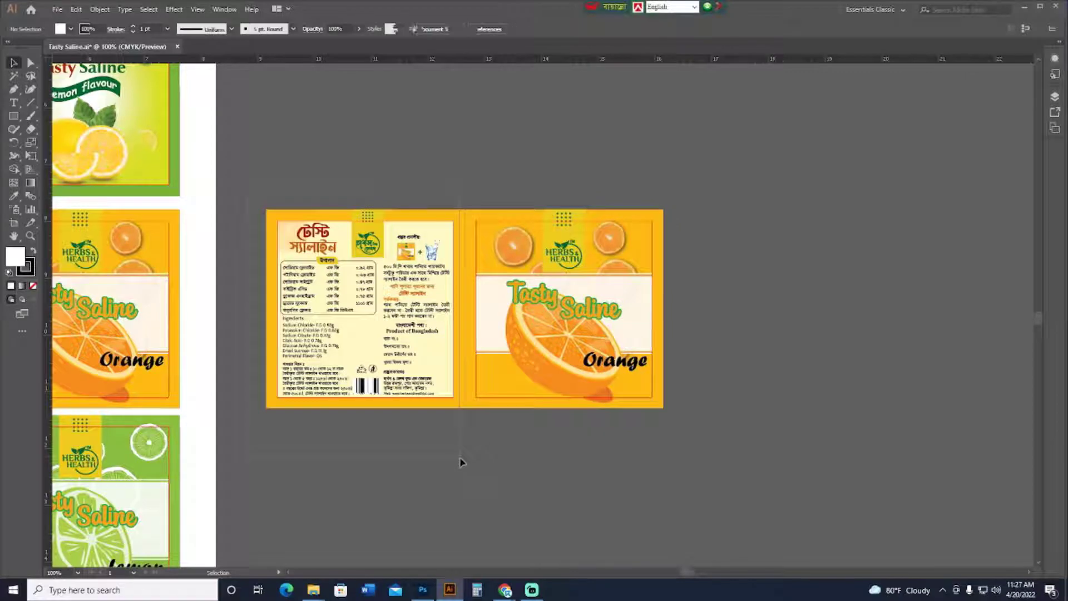
key("a")
key("v")
left_click(501, 445)
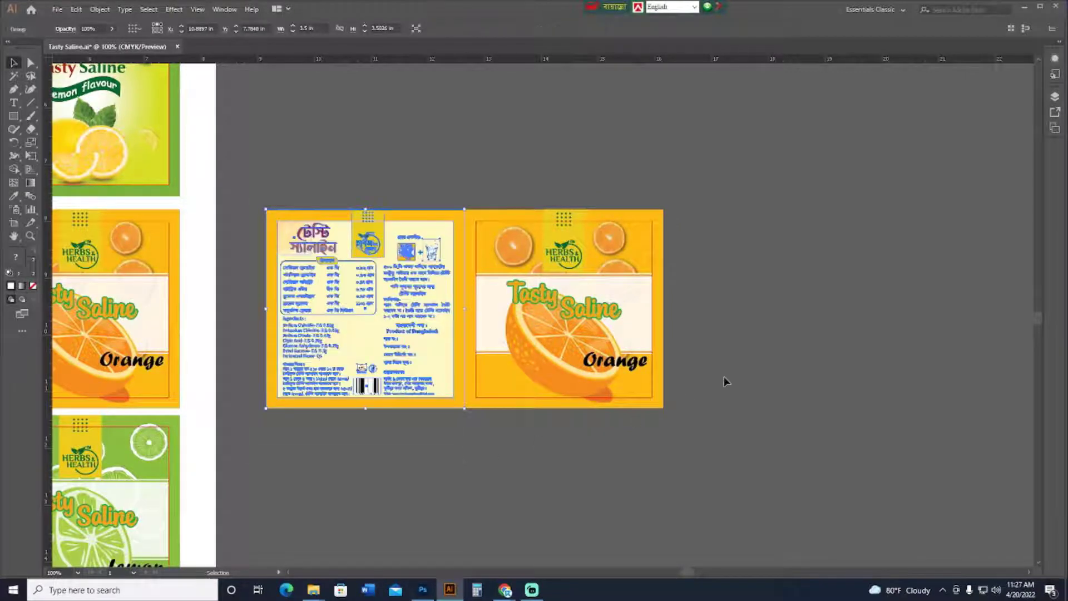
left_click(536, 291)
left_click_drag(536, 291, 596, 417)
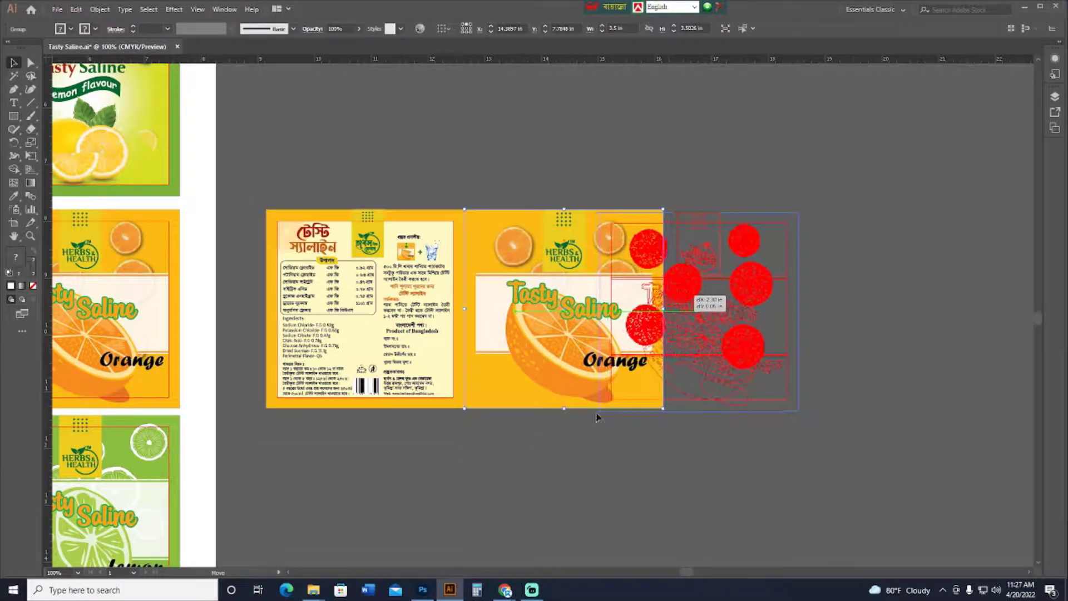
left_click_drag(556, 448, 555, 445)
left_click(556, 446)
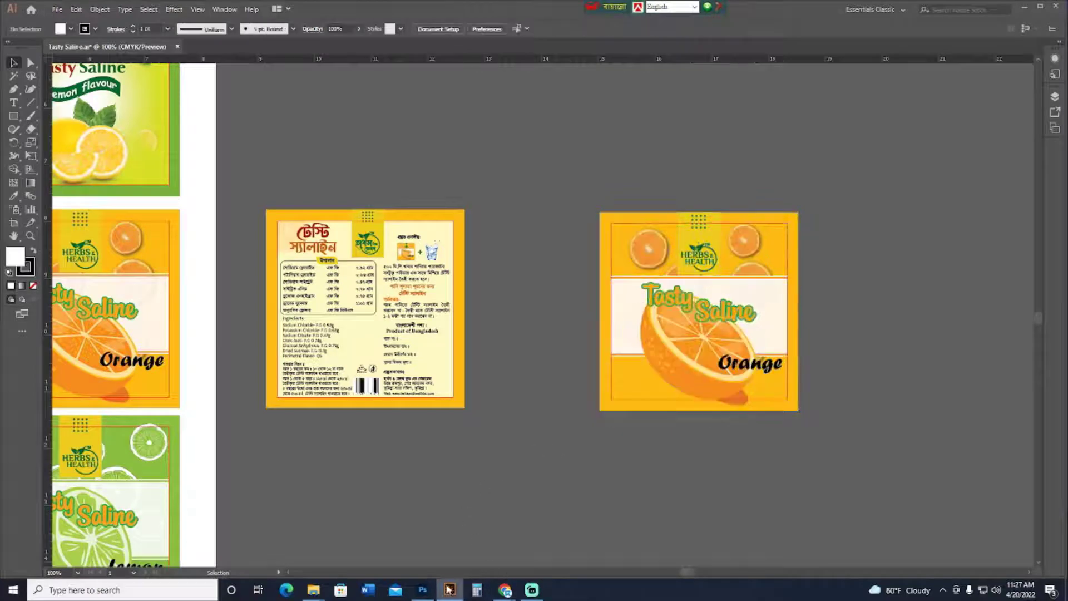
- In the Photoshop mockup, expand the Sachet 1 group in the Layers panel
left_click(723, 352)
left_click(423, 589)
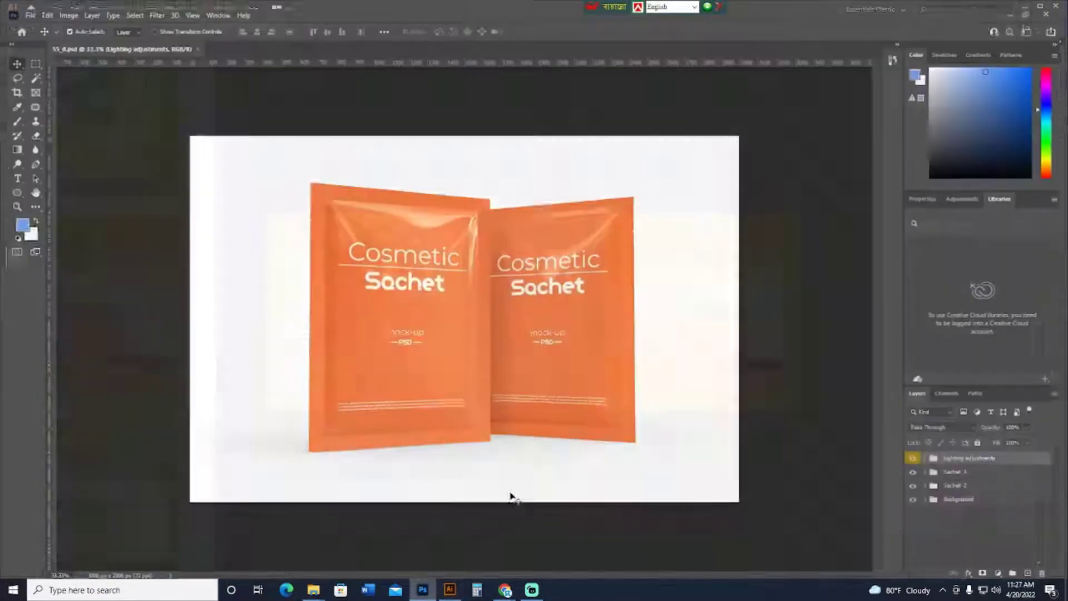
left_click(918, 456)
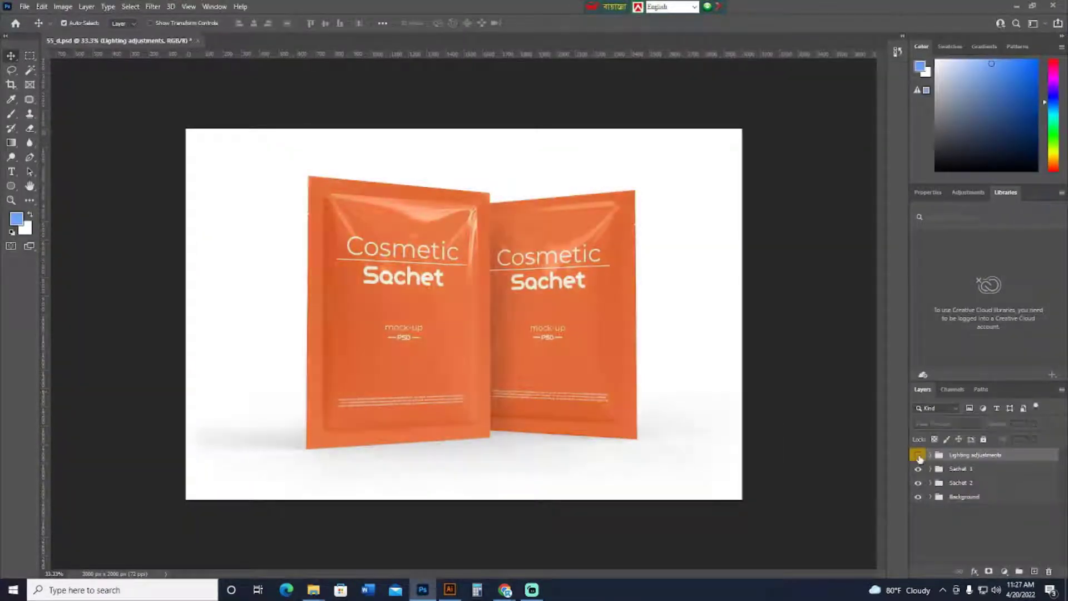
left_click(918, 456)
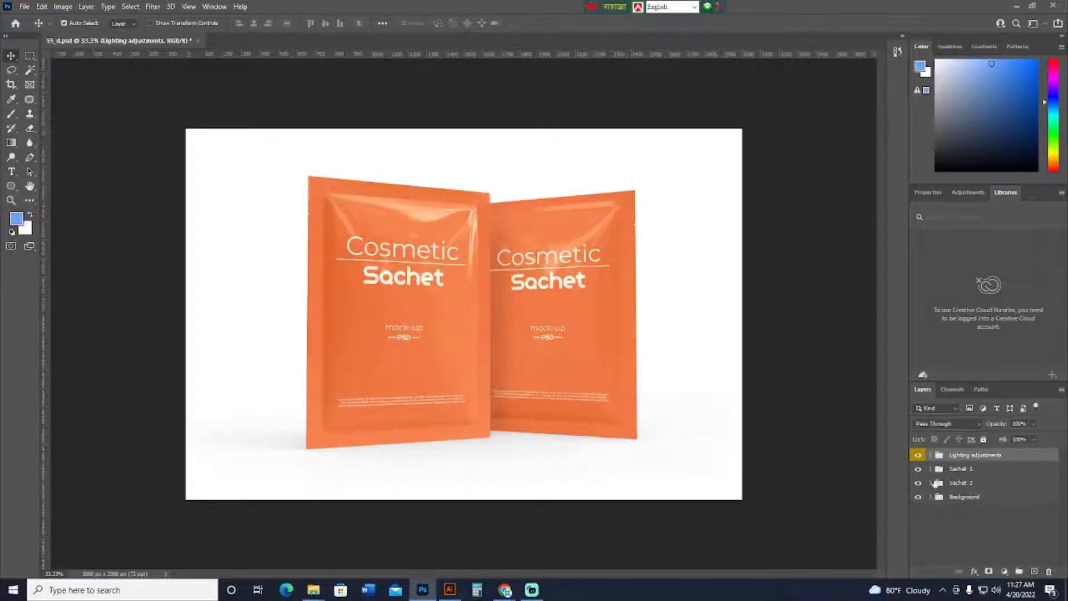
left_click(930, 470)
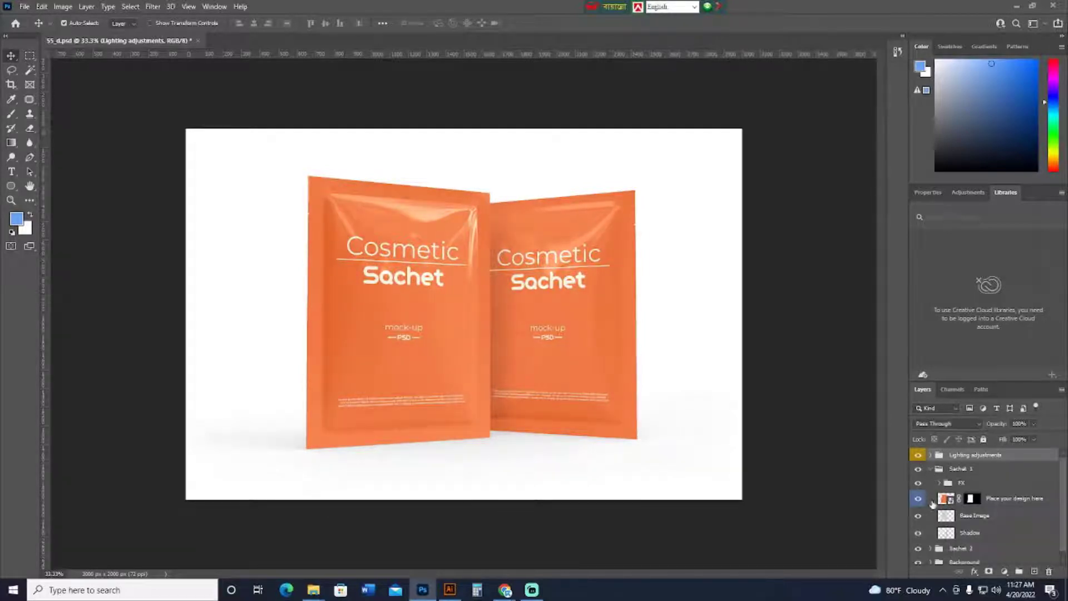
left_click(918, 499)
- Open the Place your design here smart object and delete all its artwork
double_click(952, 502)
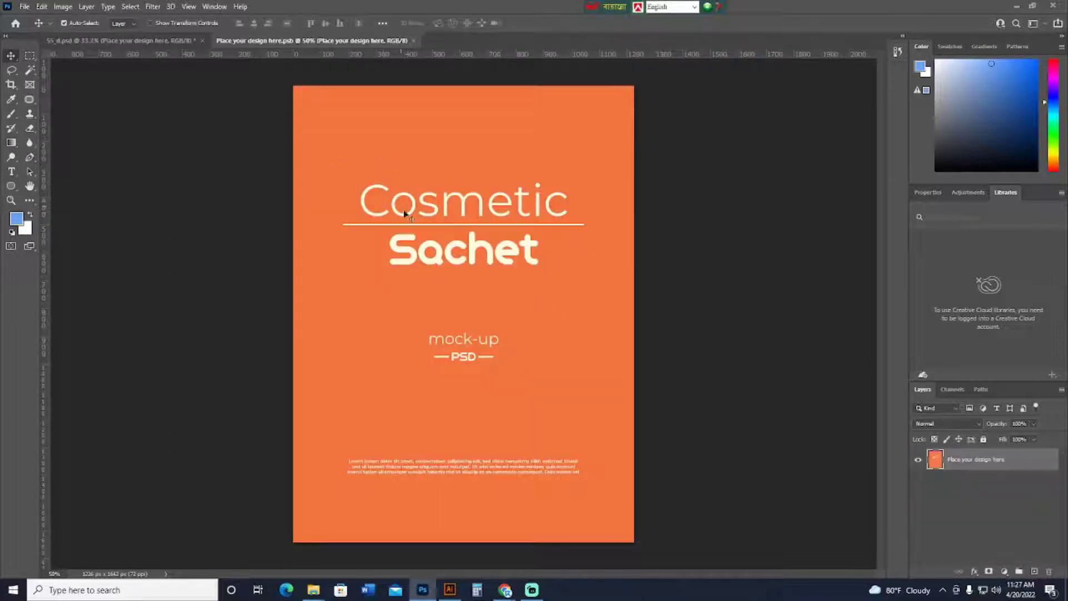
key("ctrl+a")
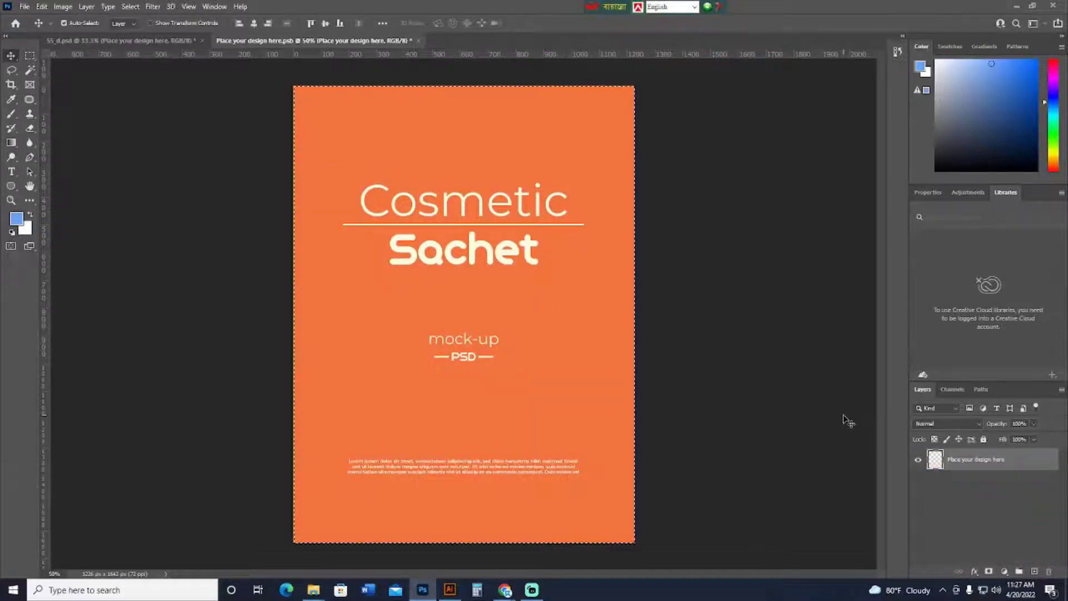
key("Delete")
left_click(29, 55)
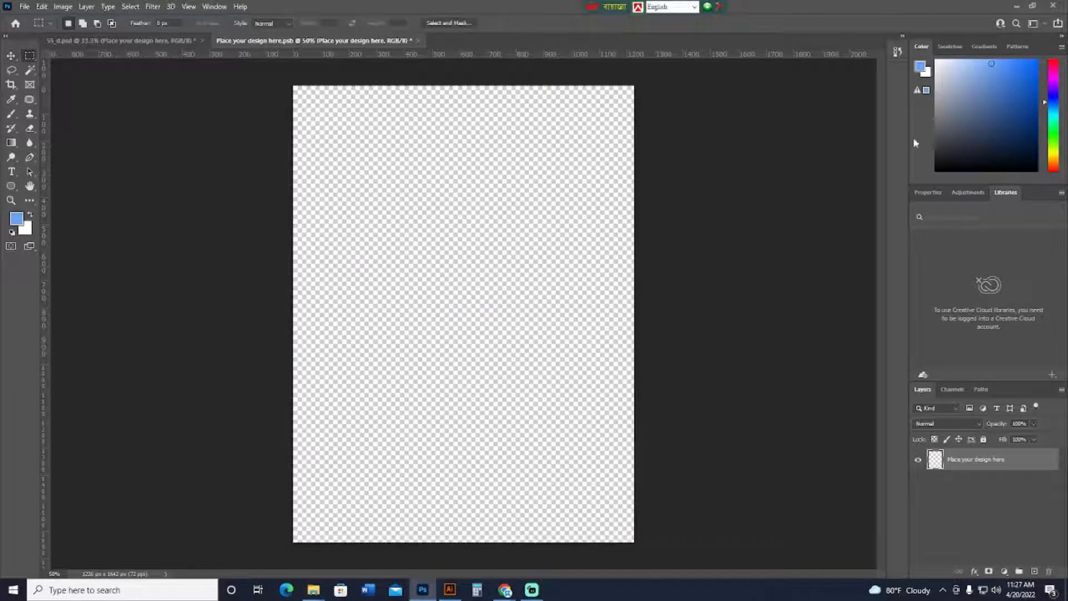
- Copy the orange Tasty Saline front label in Illustrator and return to Photoshop
left_click(1016, 7)
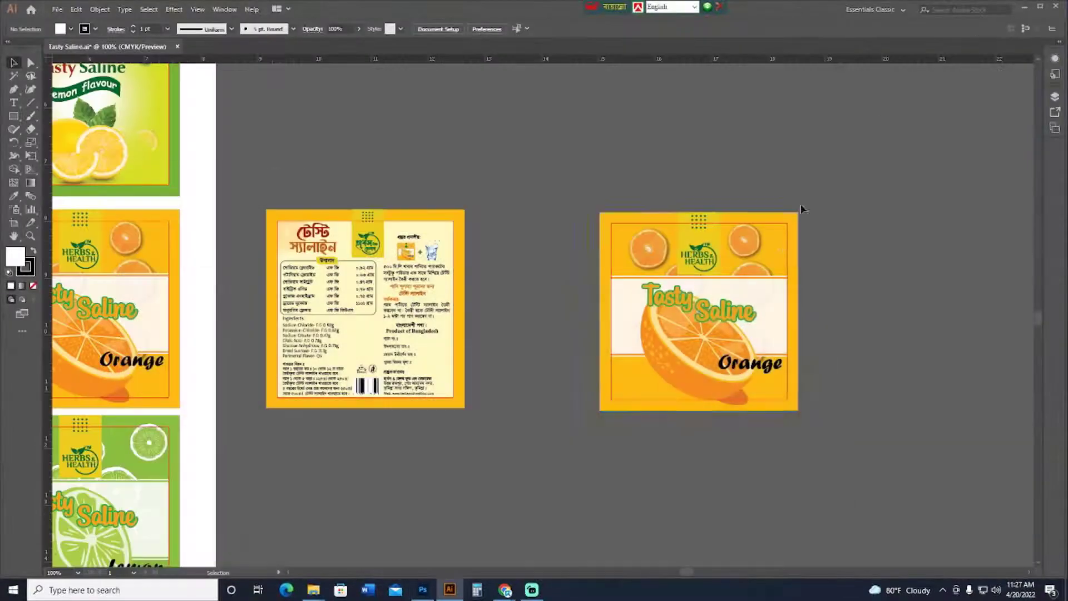
left_click(688, 268)
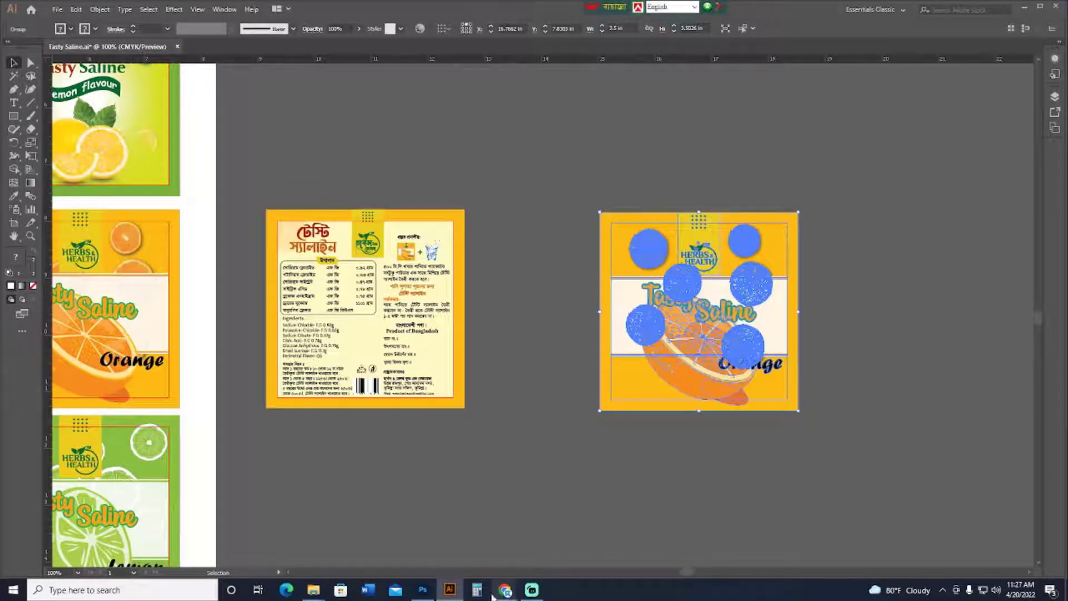
left_click(423, 589)
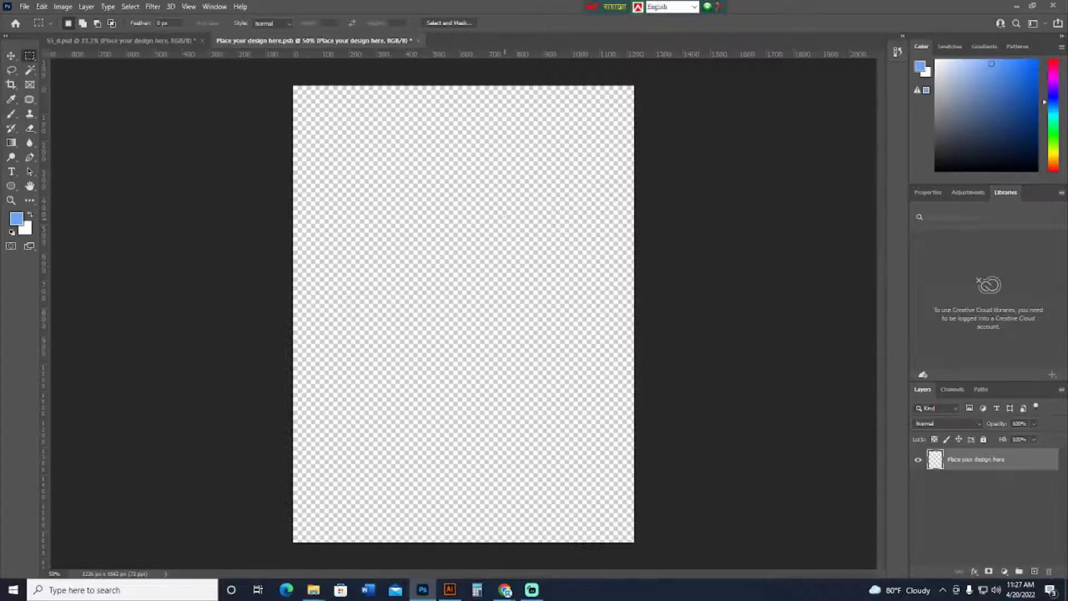
- Paste the orange label as a Smart Object and scale it to fill the canvas
key("ctrl+v")
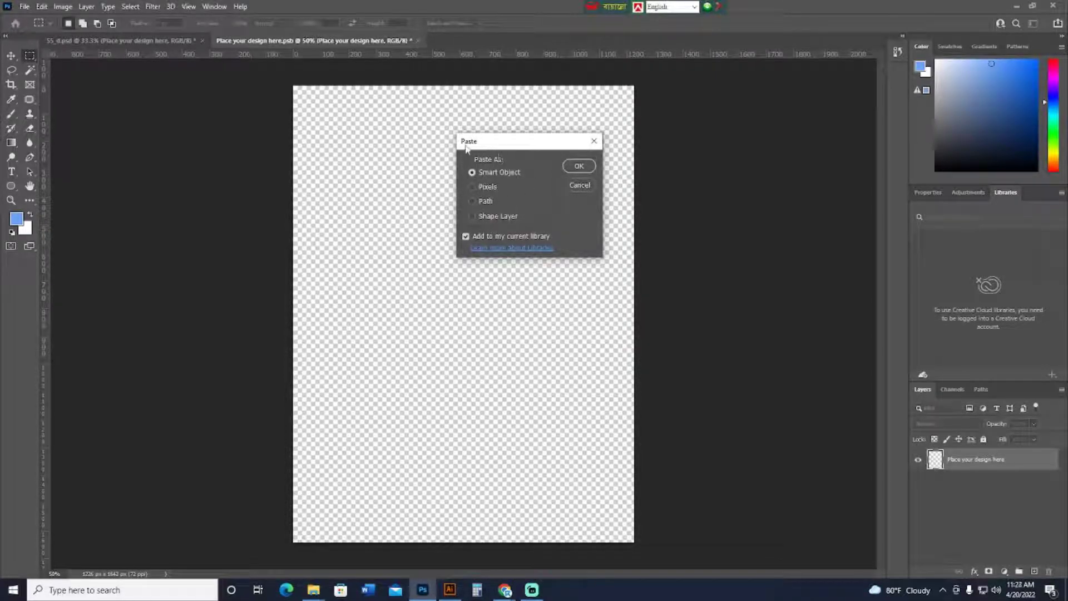
left_click(578, 166)
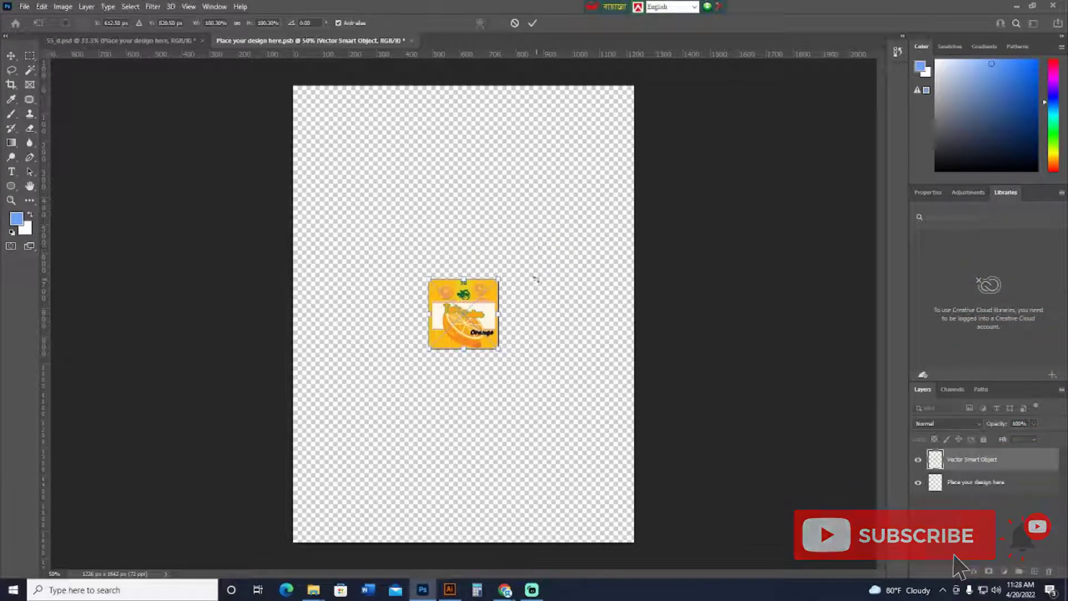
left_click_drag(499, 348, 634, 509)
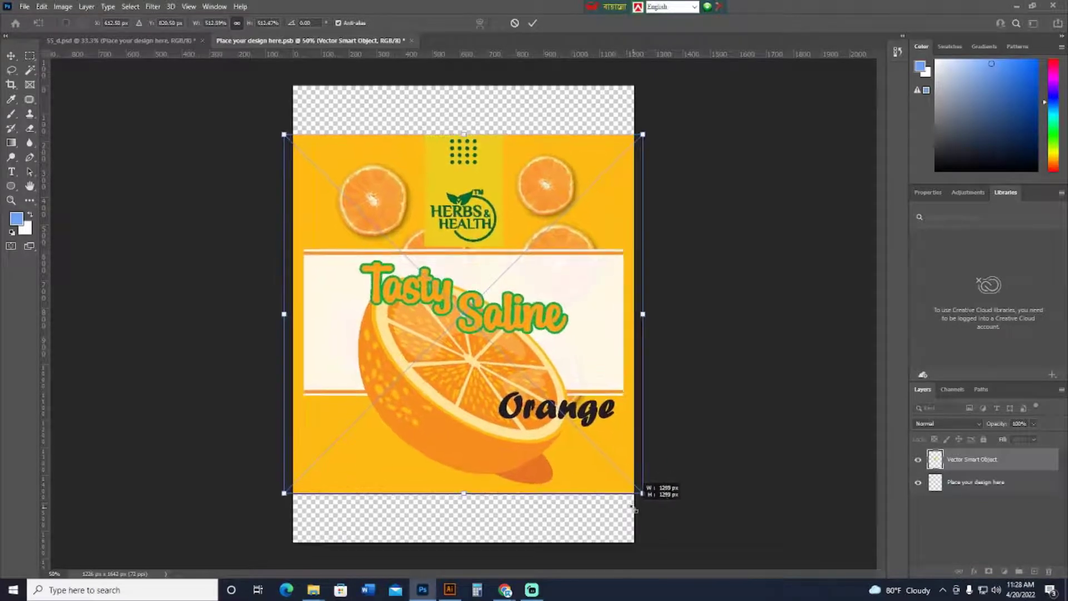
left_click_drag(634, 509, 646, 522)
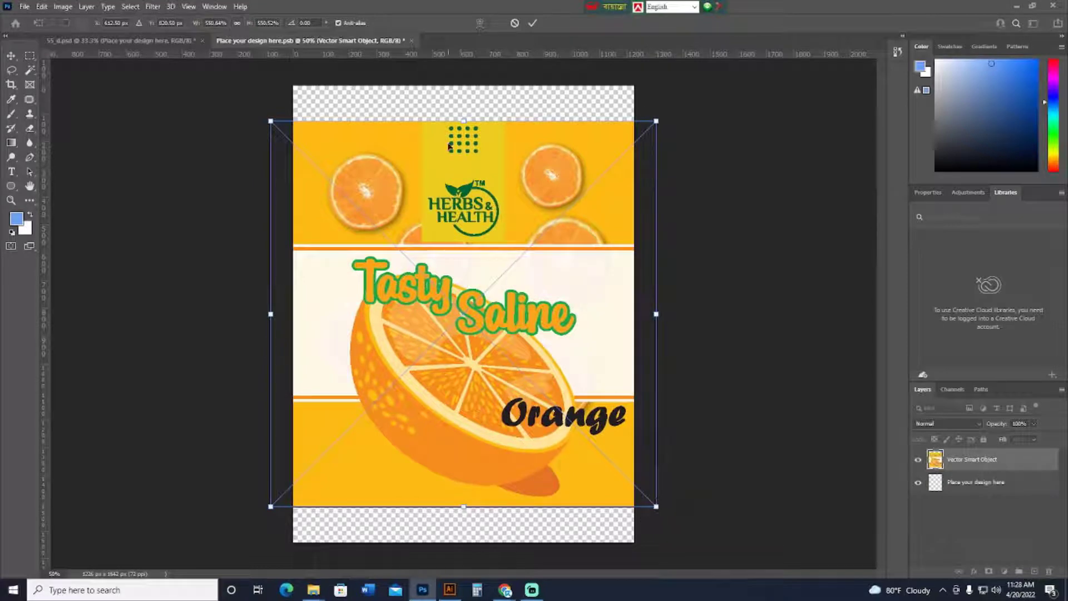
left_click_drag(461, 120, 471, 89)
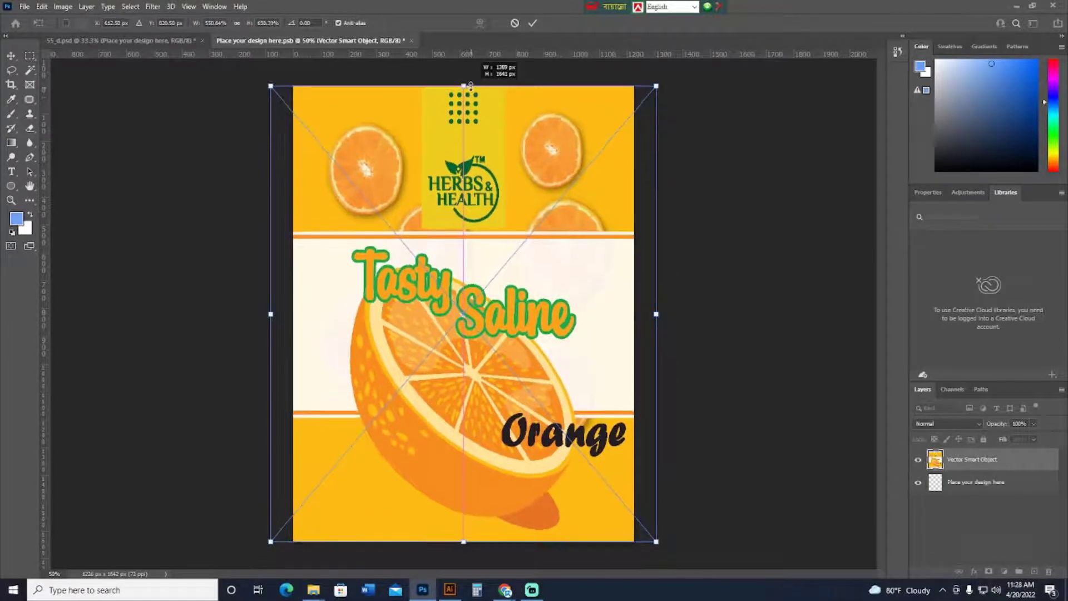
key("Return")
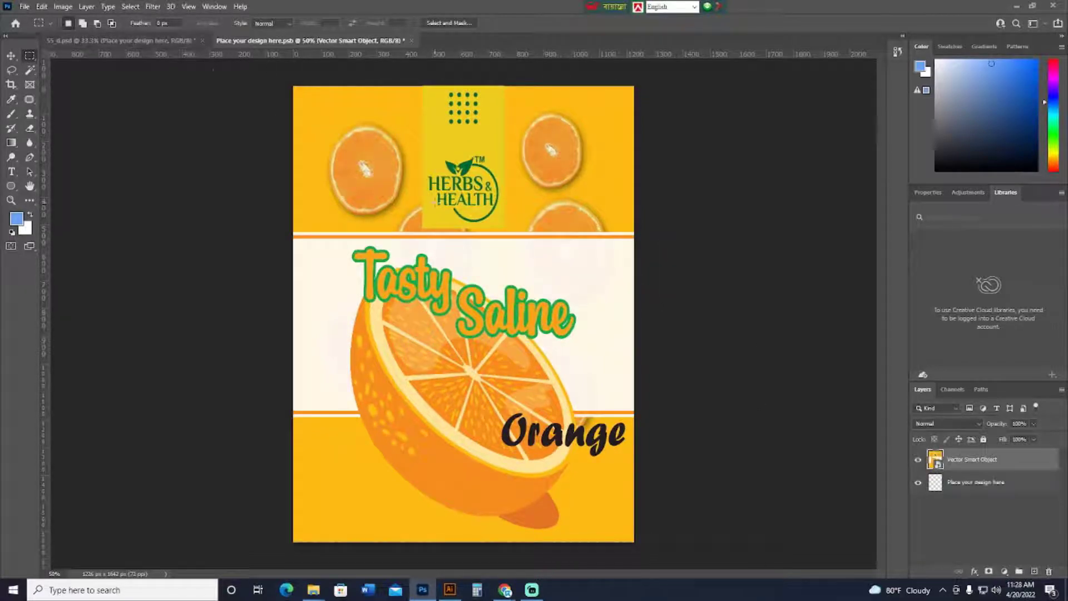
- Save the first sachet's design and return to the 55_d.psd mockup tab
left_click(21, 7)
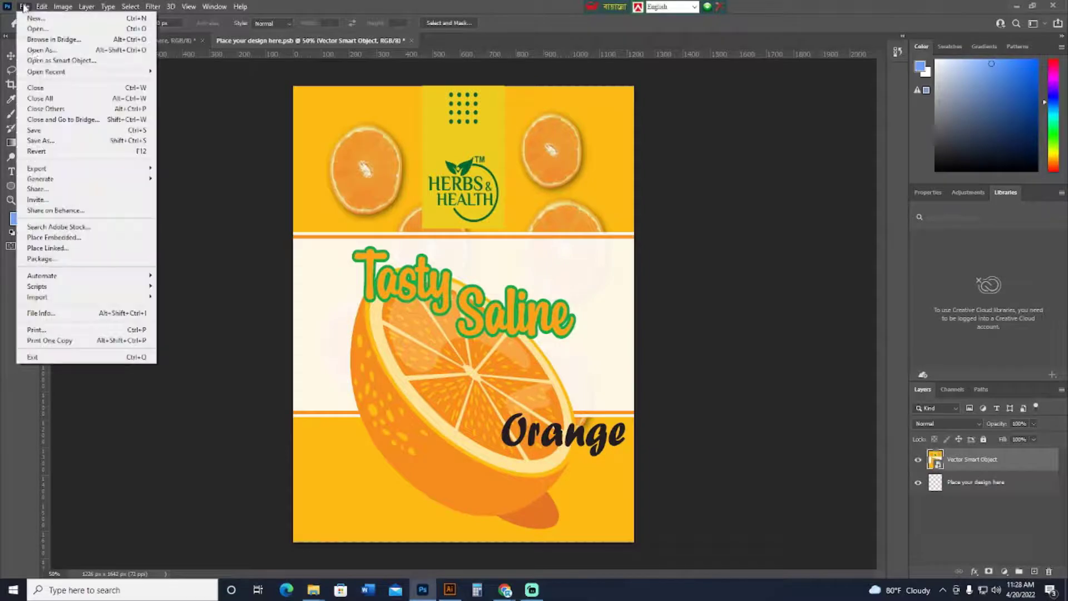
left_click(51, 129)
left_click(167, 41)
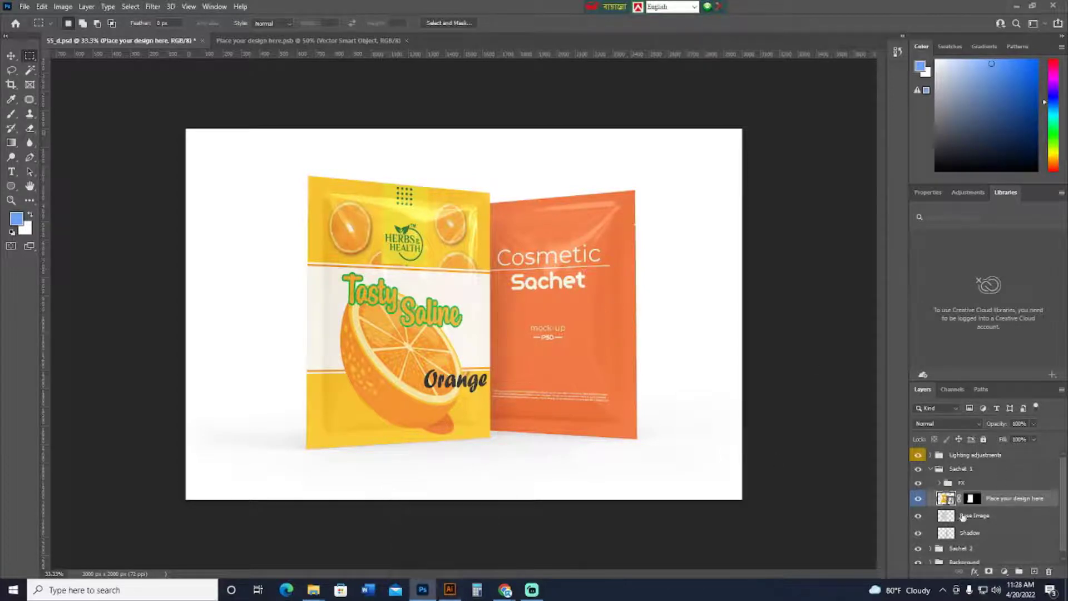
- Open Sachet 2's design smart object and delete its orange artwork
scroll(966, 543, "down", 1)
left_click(930, 543)
scroll(1000, 536, "down", 2)
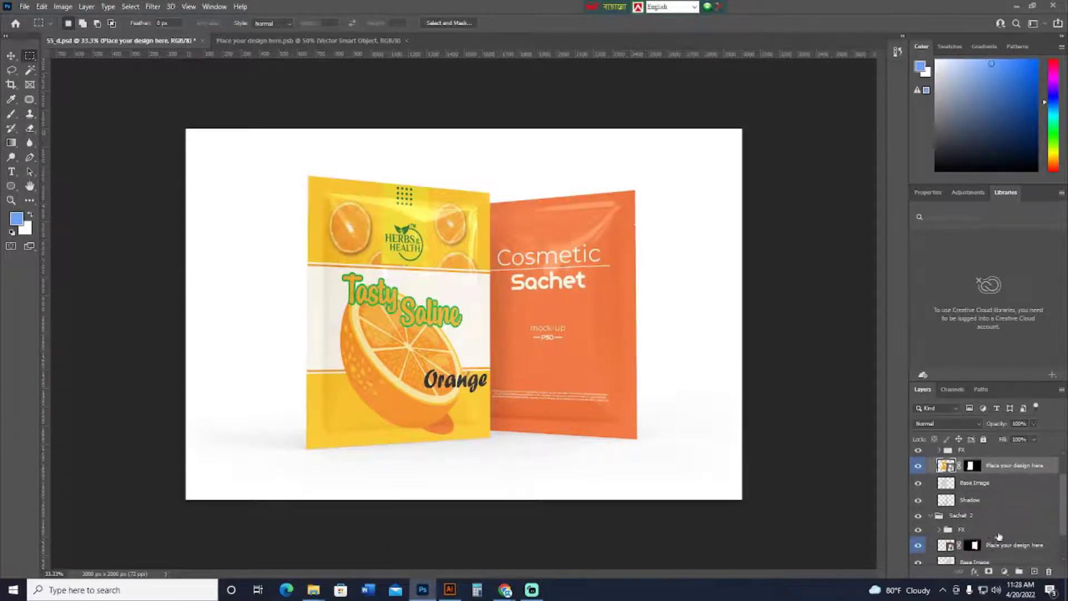
double_click(951, 546)
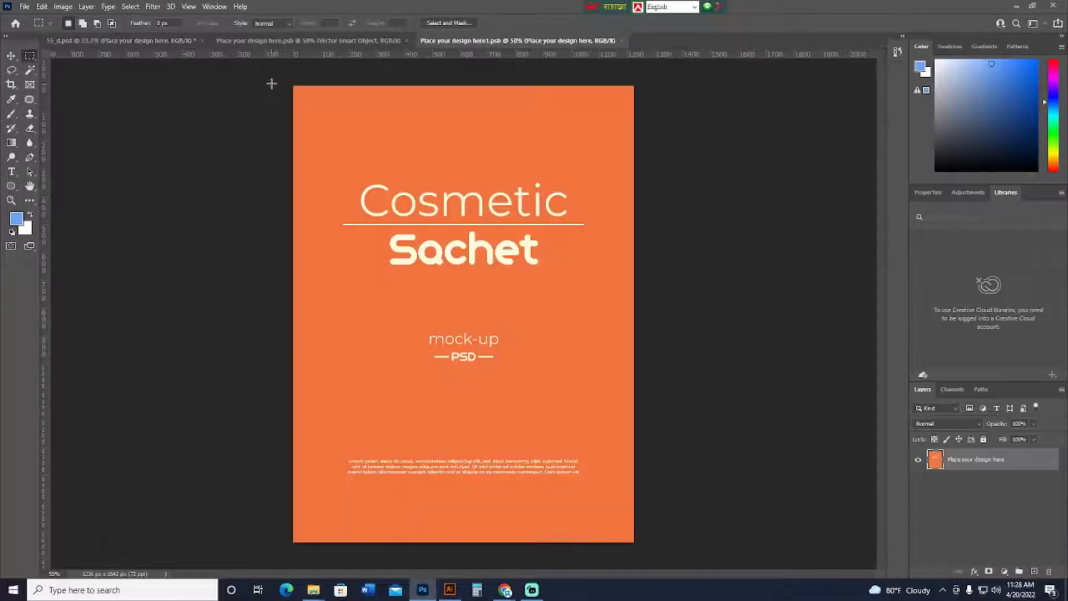
left_click_drag(271, 84, 754, 500)
key("Delete")
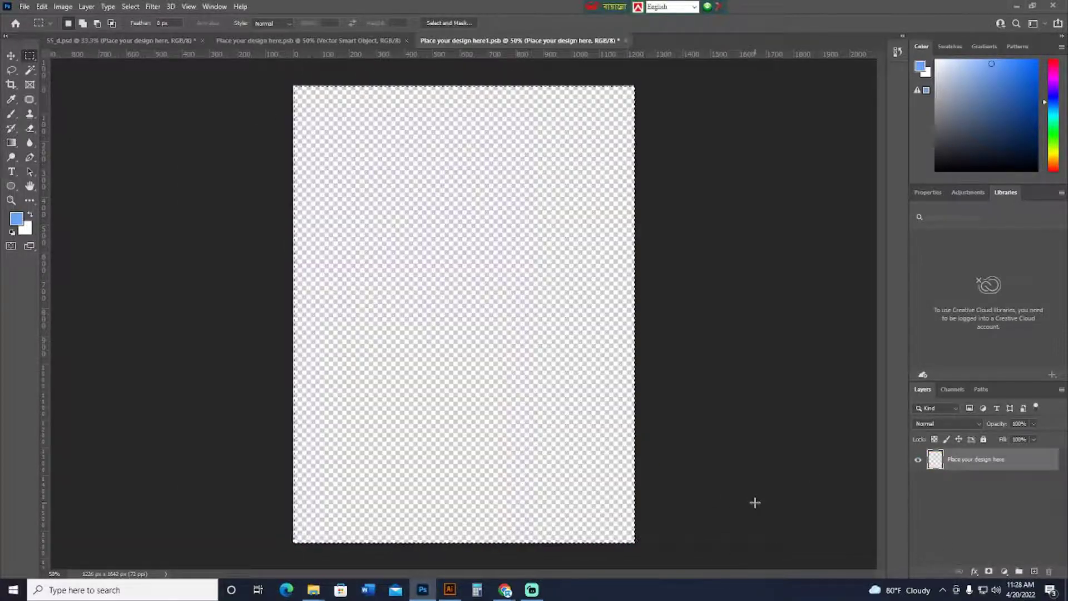
- Move the lemon Tasty Saline front label group off its artboard
left_click(452, 592)
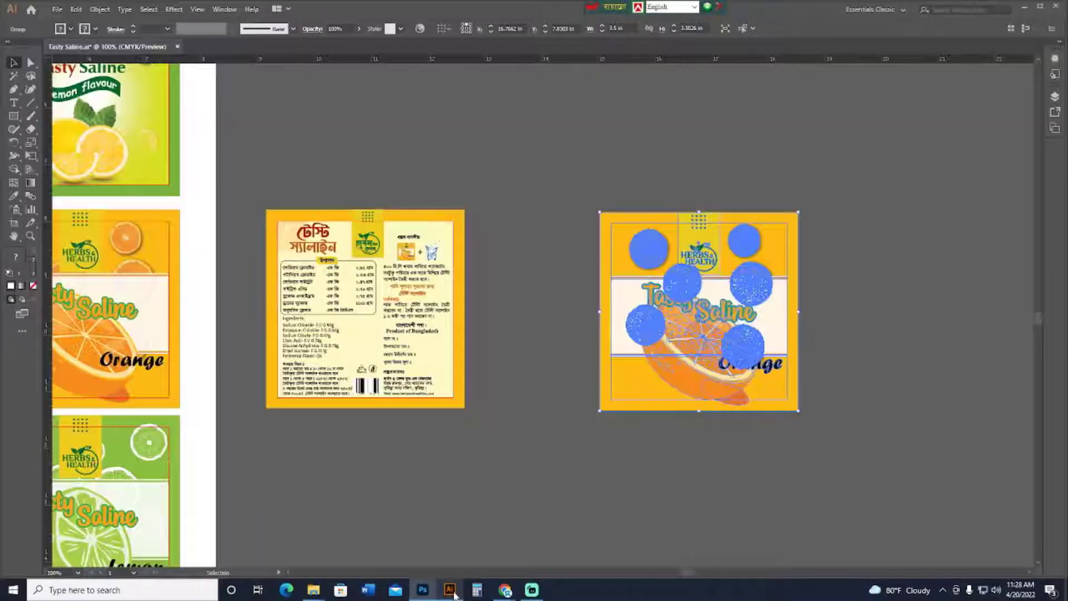
left_click_drag(322, 429, 629, 265)
left_click(310, 317)
right_click(316, 312)
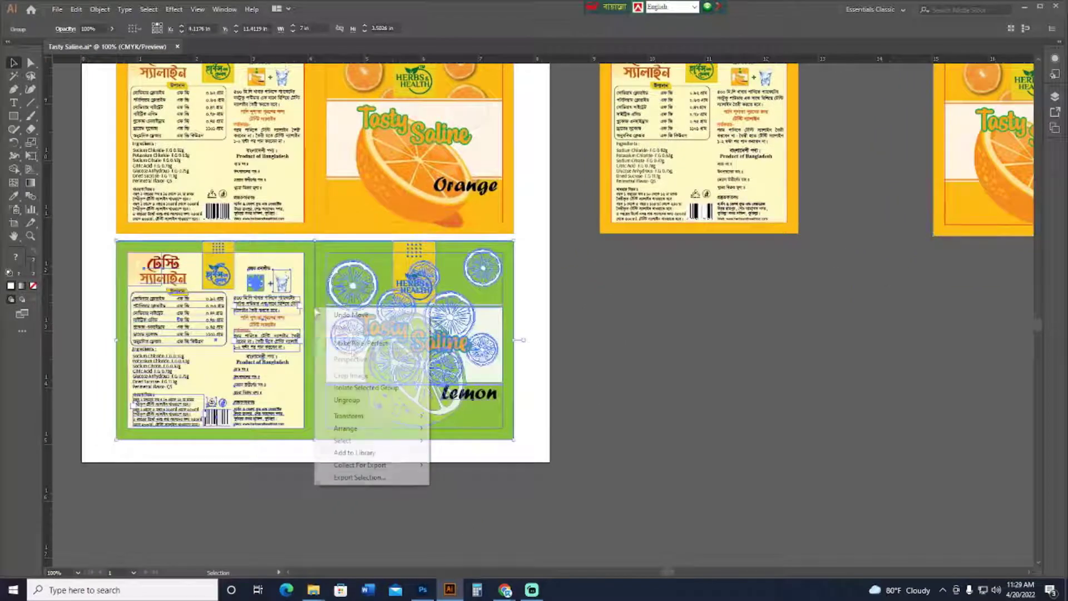
left_click(393, 483)
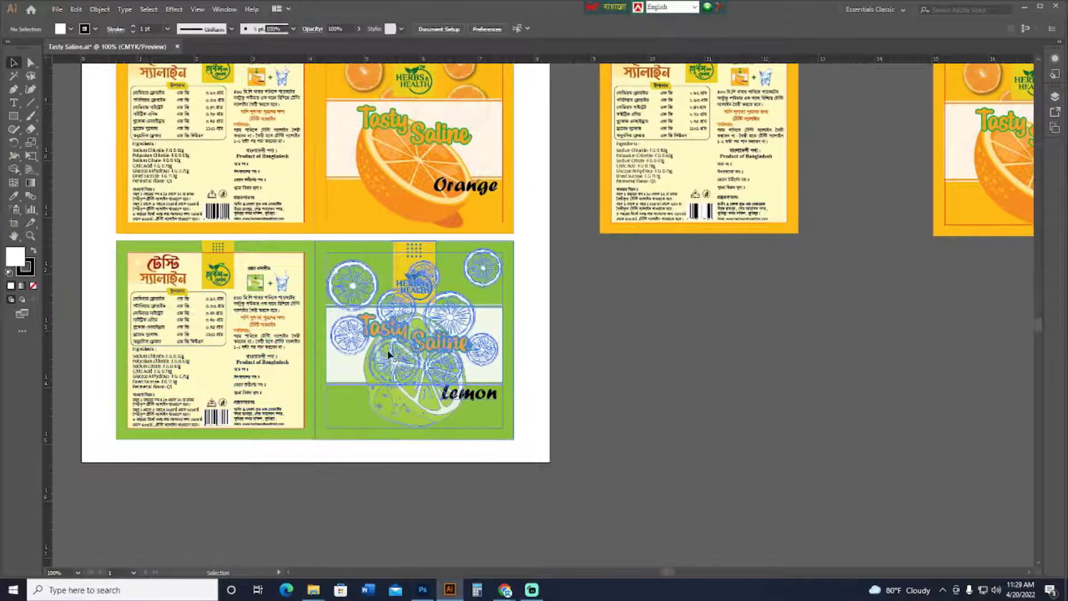
left_click_drag(389, 355, 692, 363)
left_click_drag(859, 380, 521, 386)
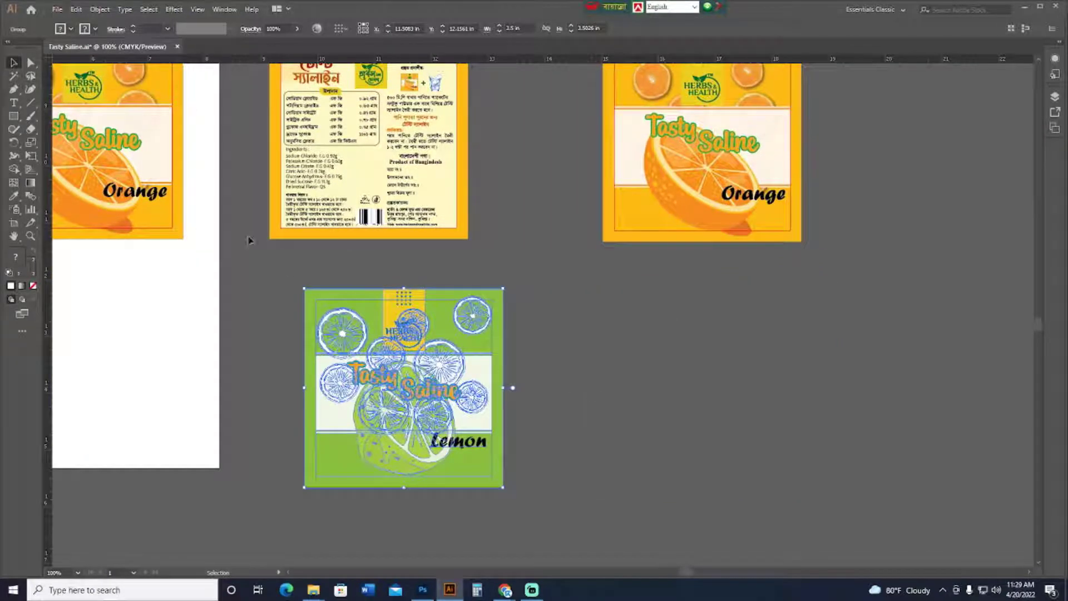
- Copy the lemon front label with Edit > Copy and switch back to Photoshop
left_click(57, 9)
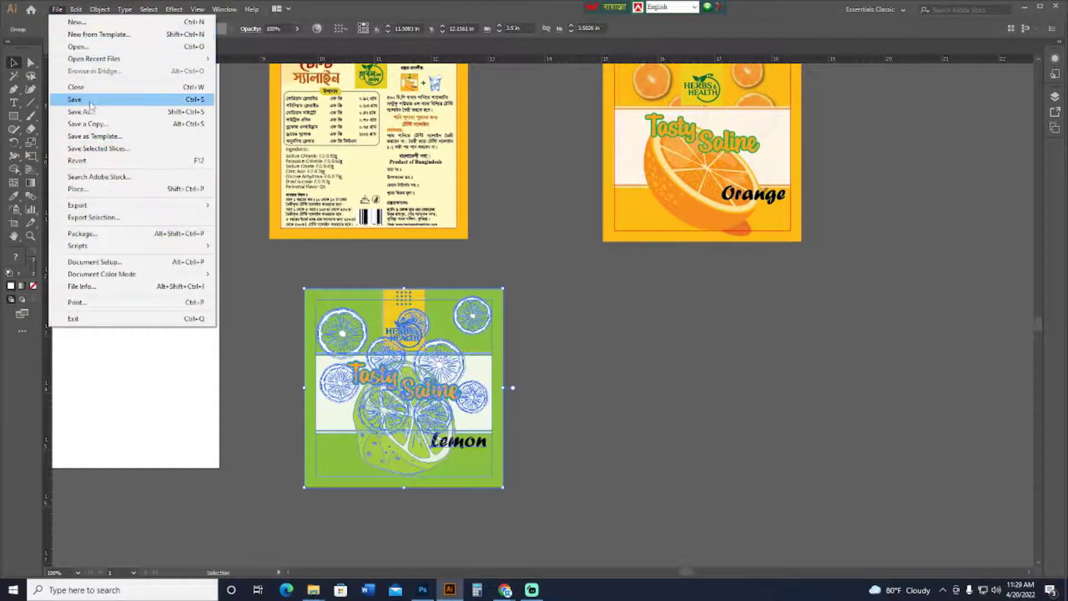
mouse_move(76, 9)
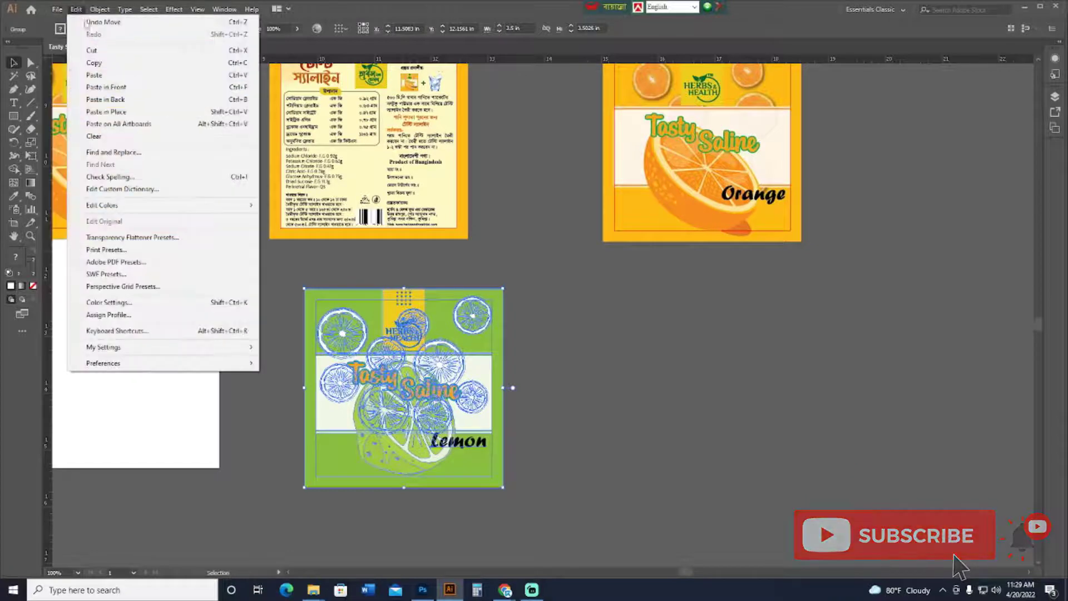
left_click(89, 62)
key("alt+Tab")
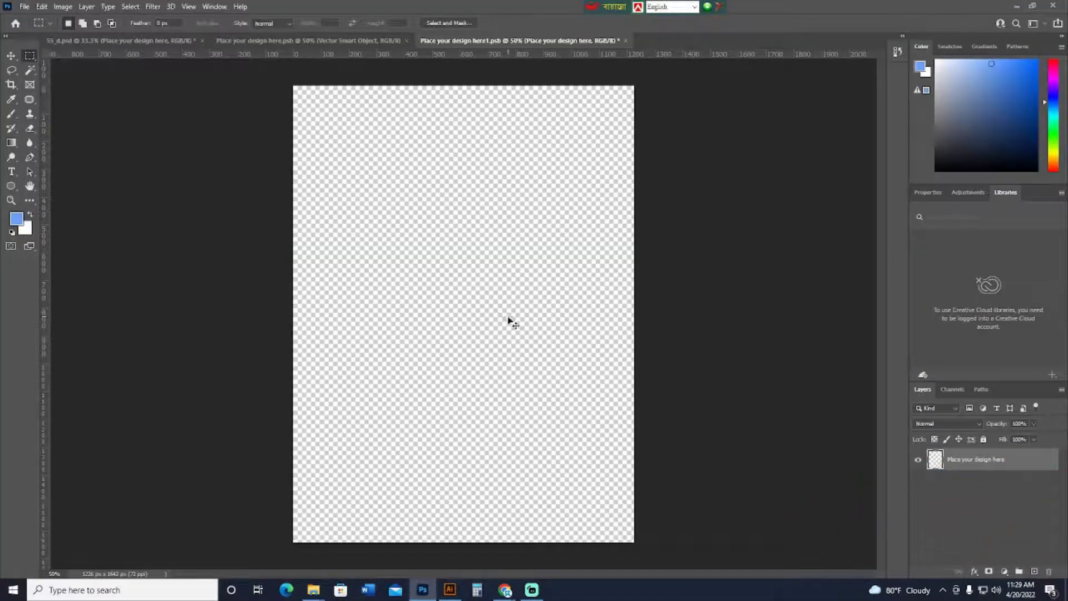
- Paste the lemon label as a Smart Object and stretch it edge to edge
key("ctrl+v")
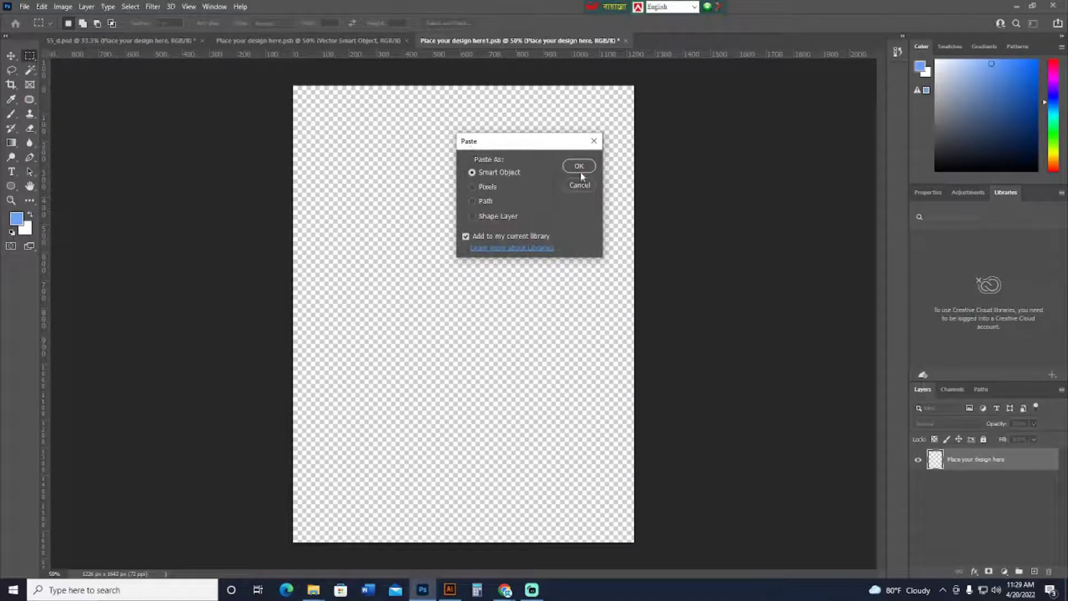
left_click(580, 167)
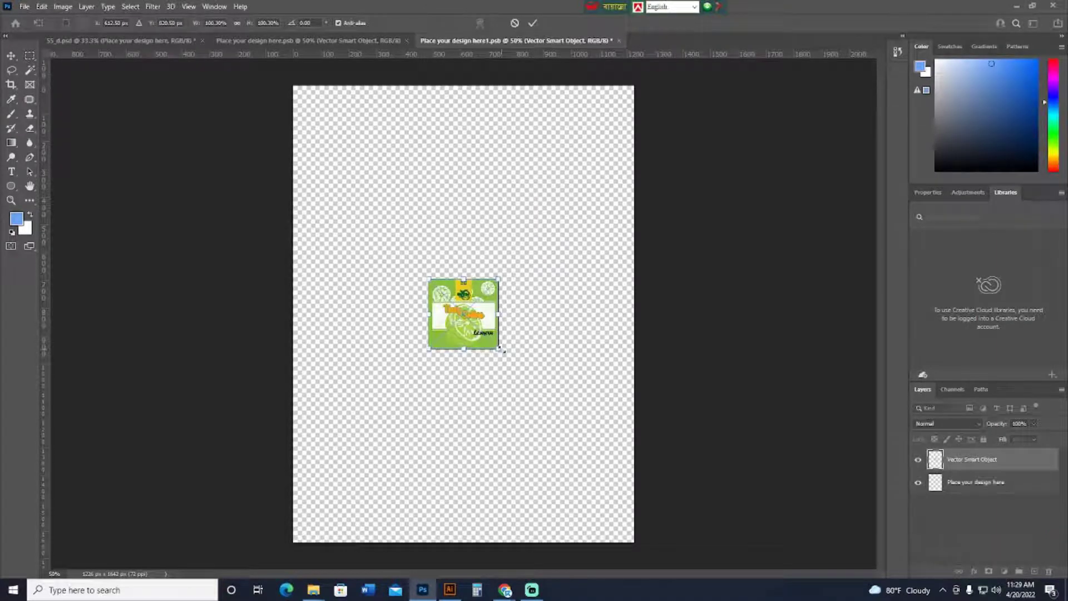
left_click_drag(503, 350, 645, 511)
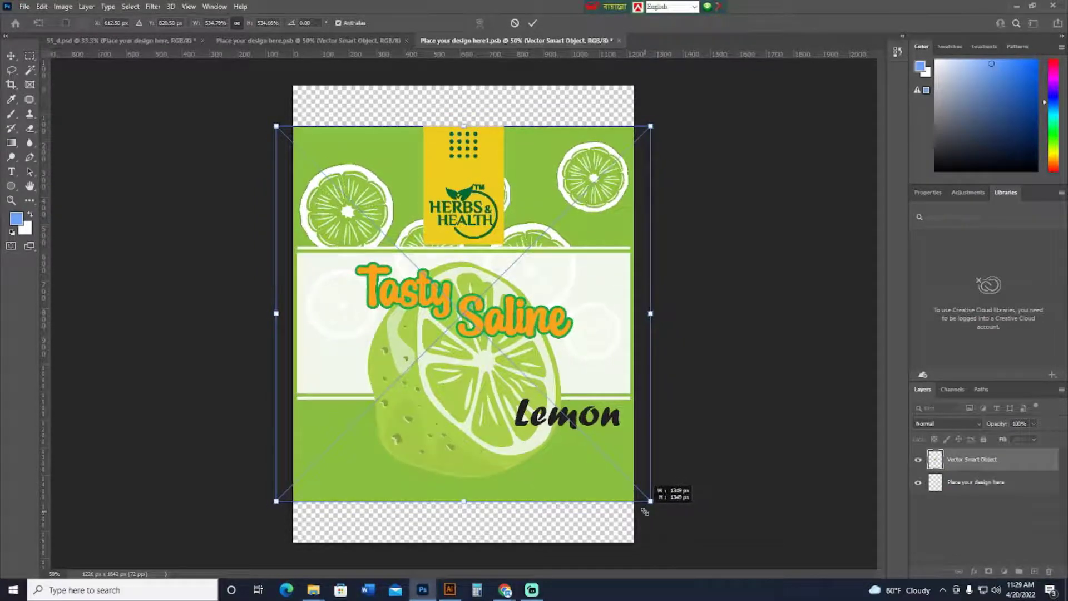
left_click_drag(466, 124, 467, 86)
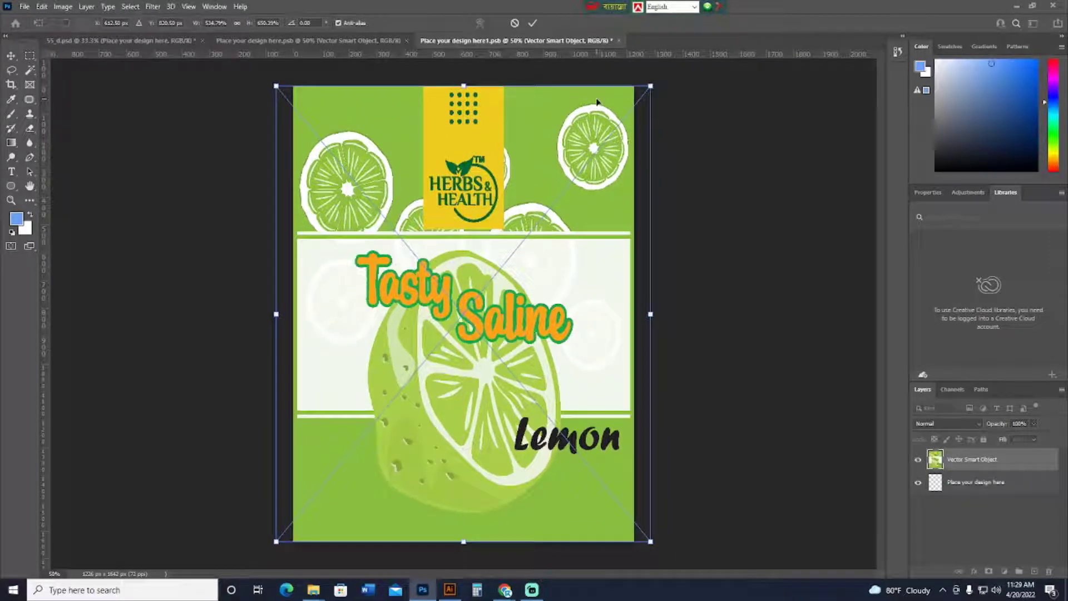
key("Return")
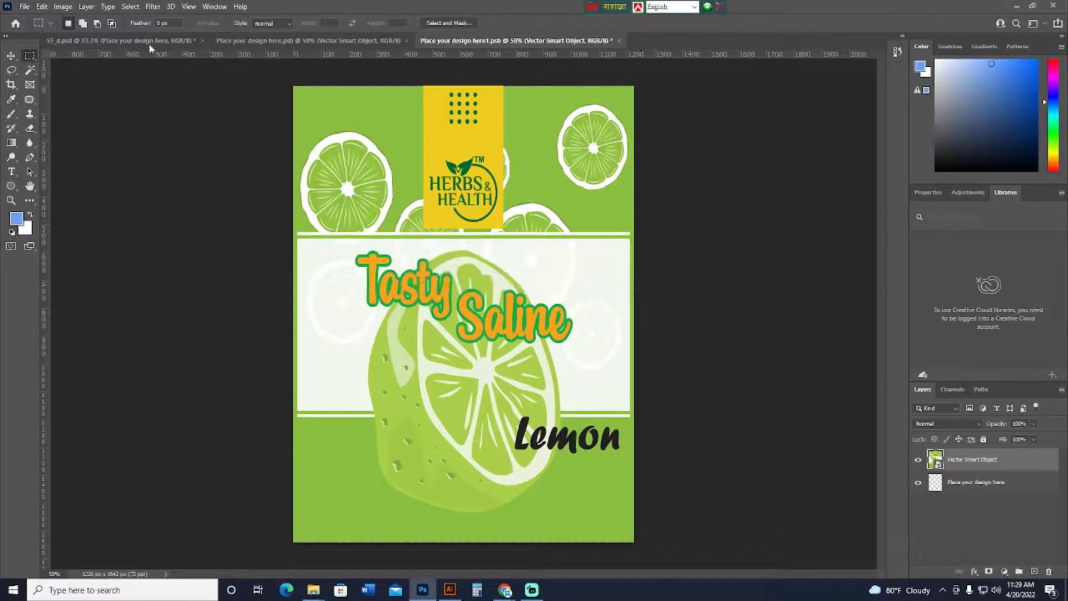
- Save the lemon design into the smart object and return to the 55_d.psd mockup
left_click(25, 7)
left_click(39, 129)
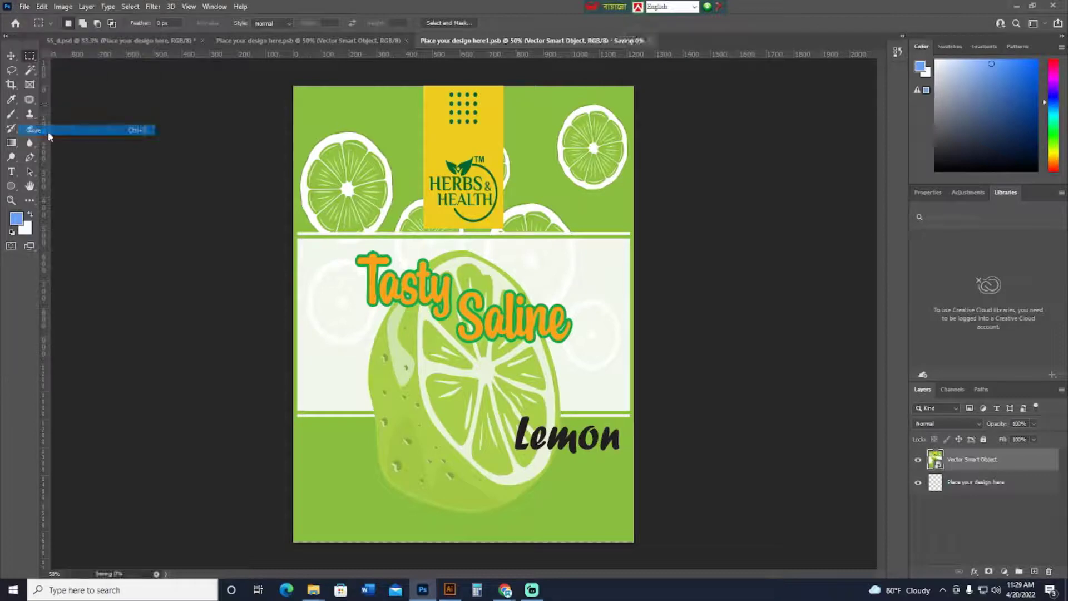
left_click(165, 39)
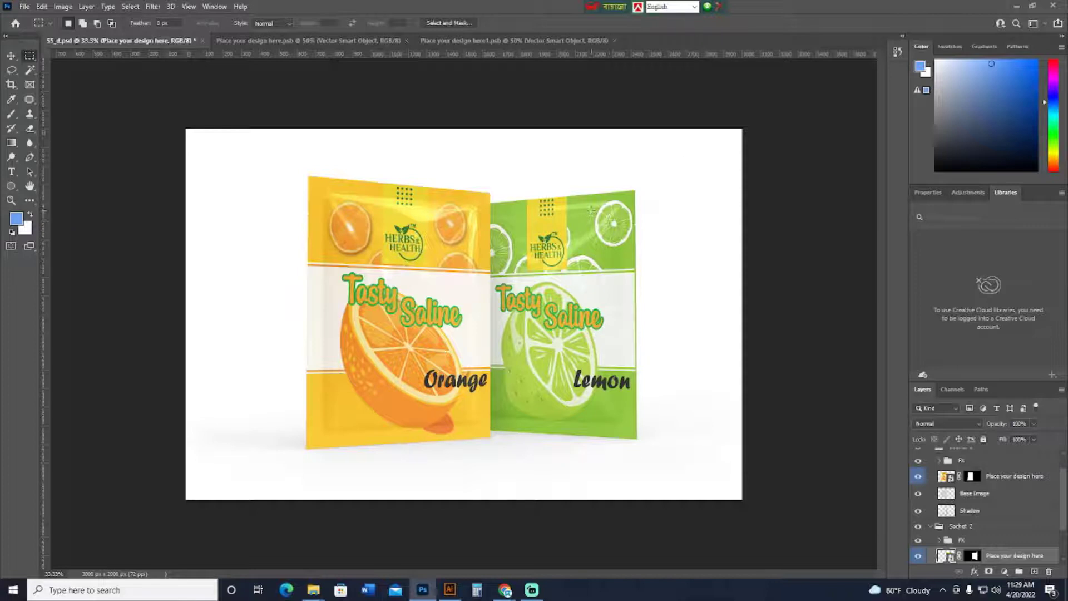
left_click(23, 7)
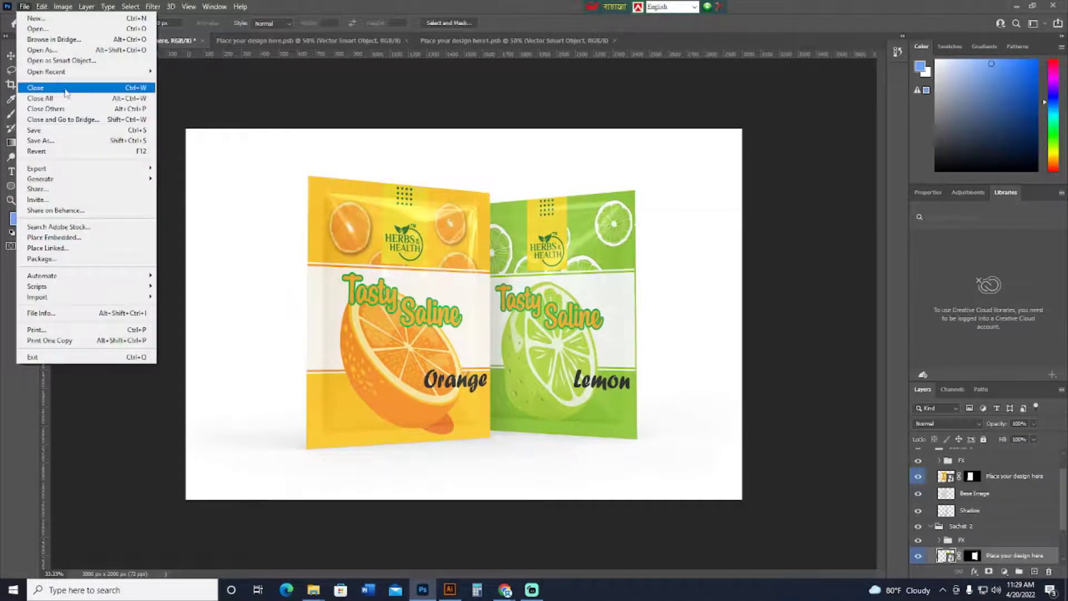
left_click(64, 141)
left_click(47, 95)
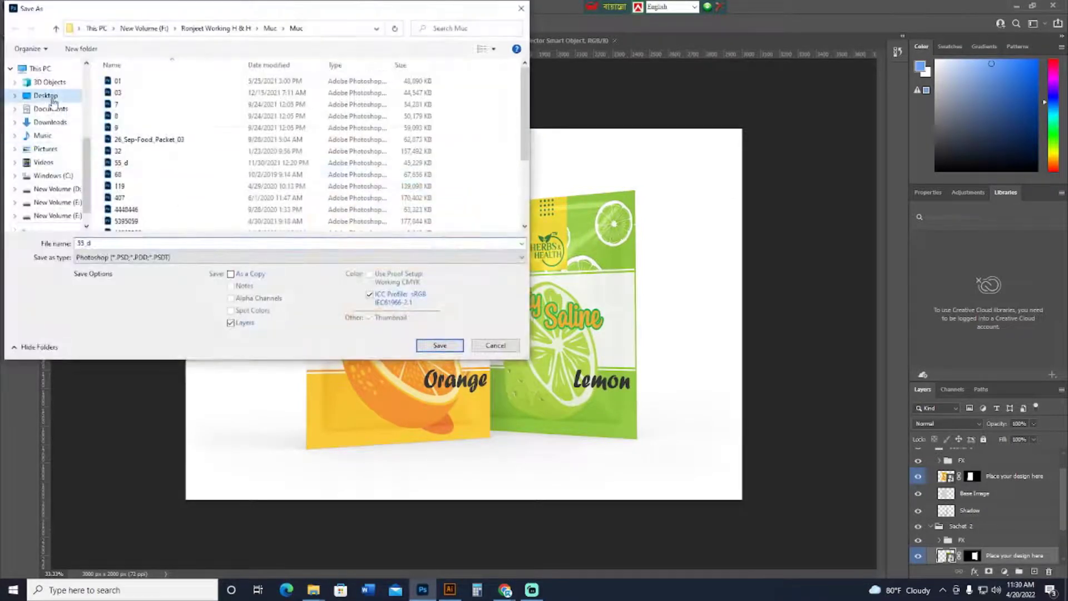
type("S")
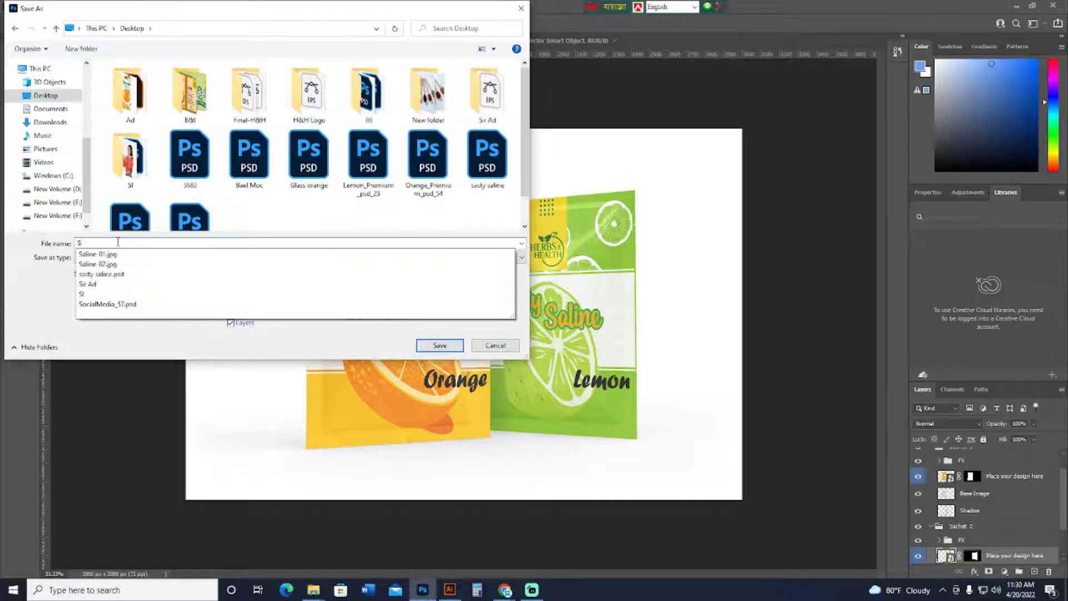
type("aline png")
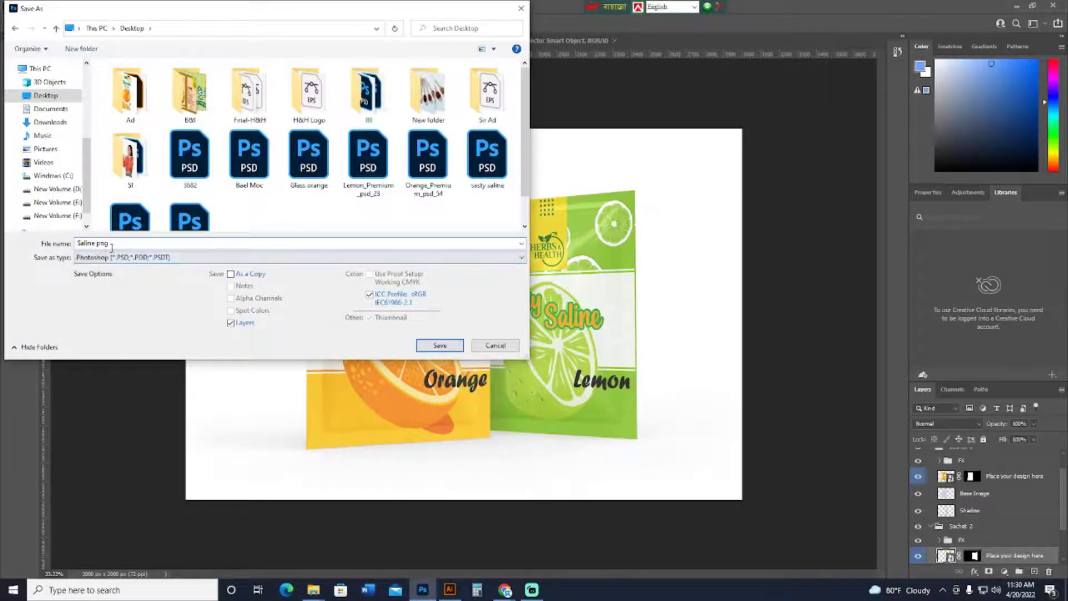
double_click(113, 245)
left_click(212, 257)
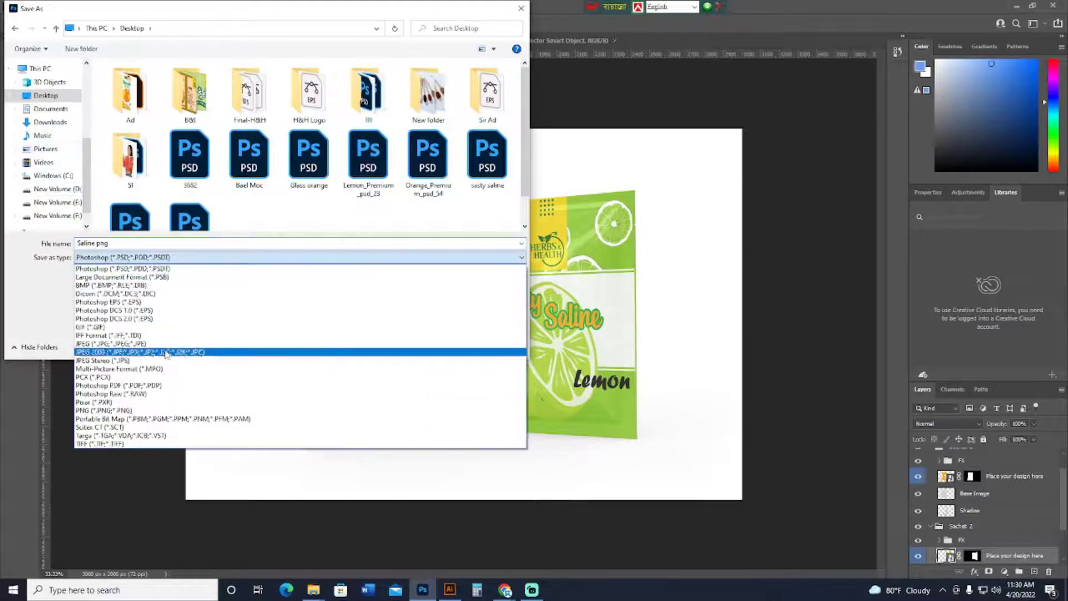
left_click(160, 411)
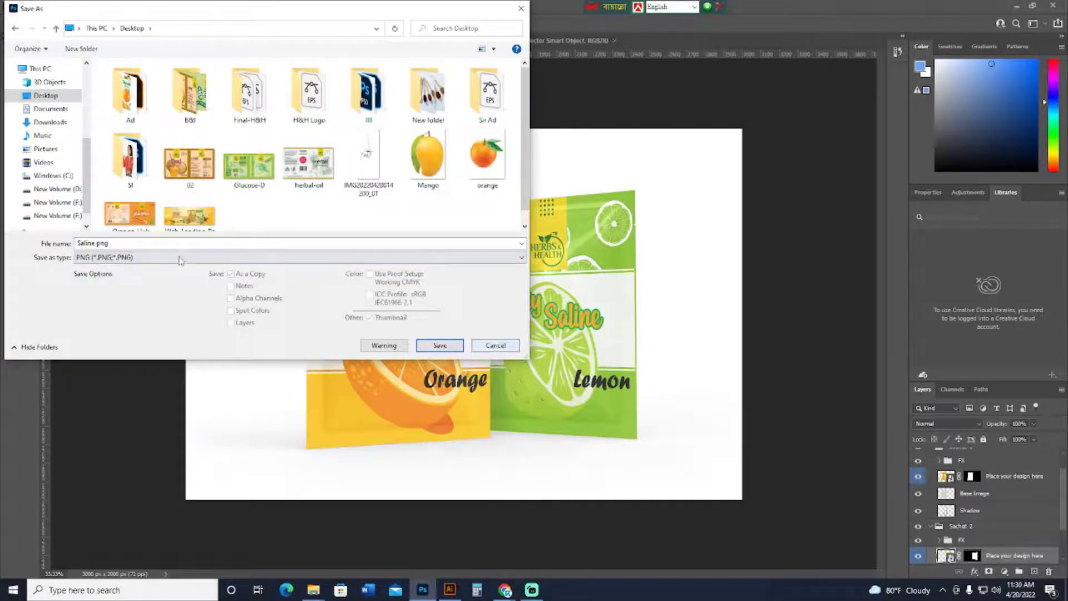
key("shift+Tab")
left_click(504, 346)
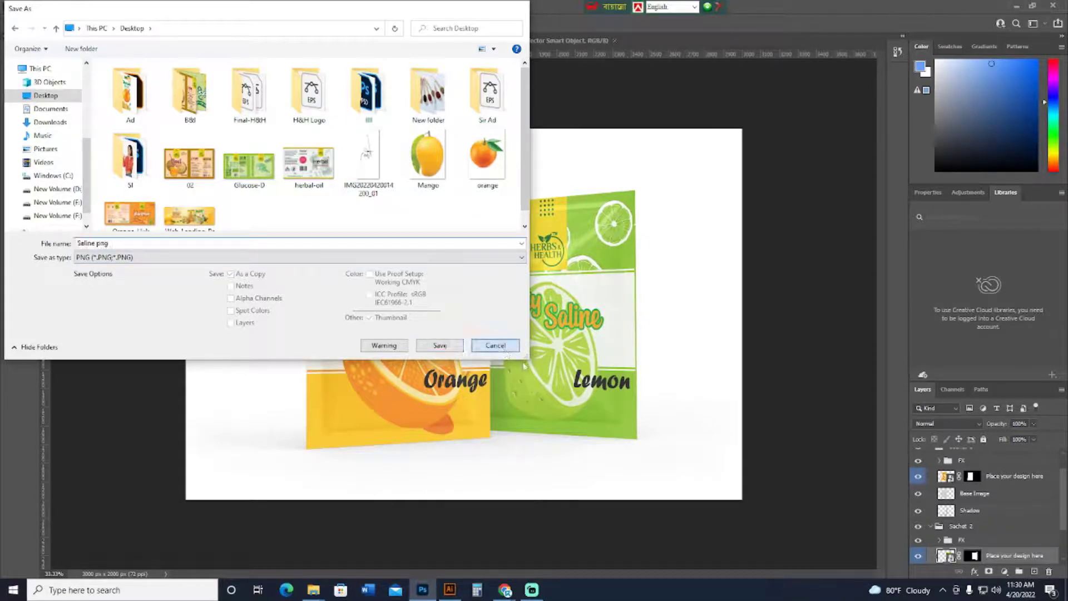
scroll(1066, 538, "down", 2)
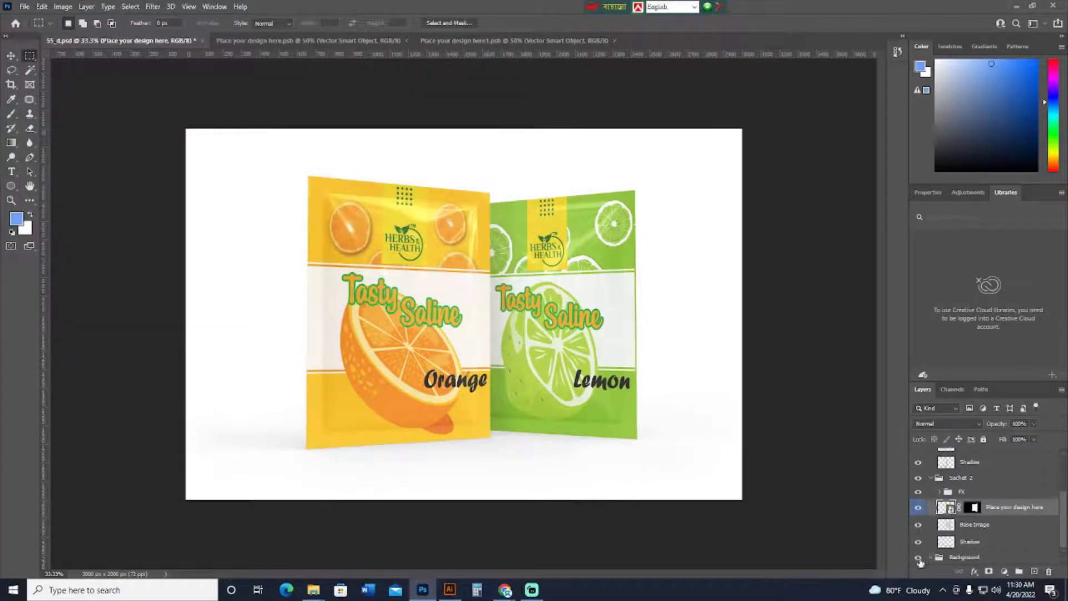
- Hide the white Background layer so the mockup is transparent
left_click(919, 558)
left_click_drag(296, 173, 710, 445)
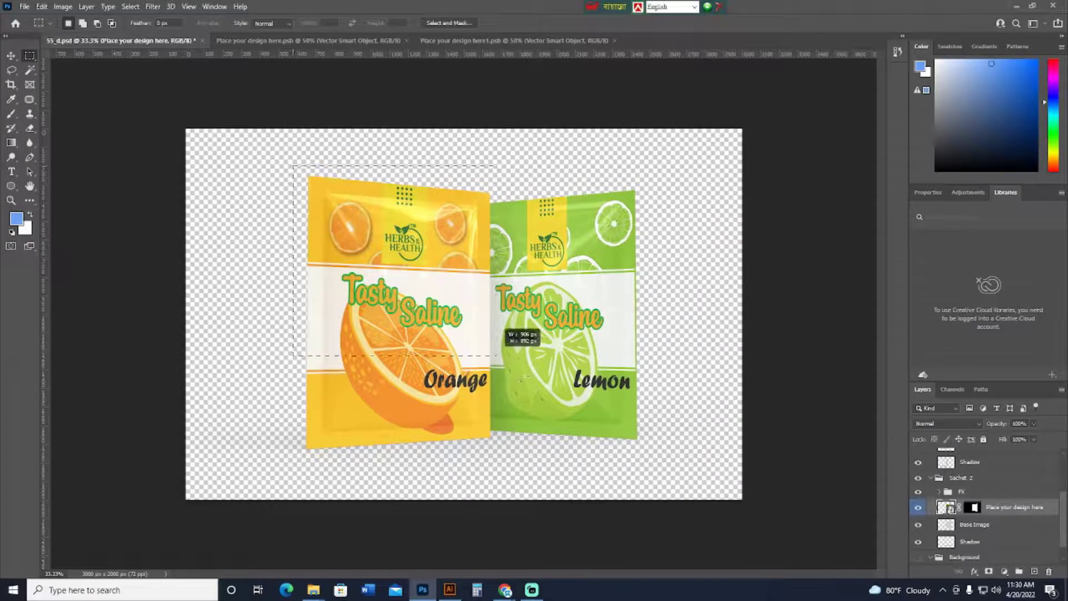
mouse_move(672, 485)
left_mouse_down()
mouse_move(365, 260)
mouse_move(285, 162)
left_mouse_up()
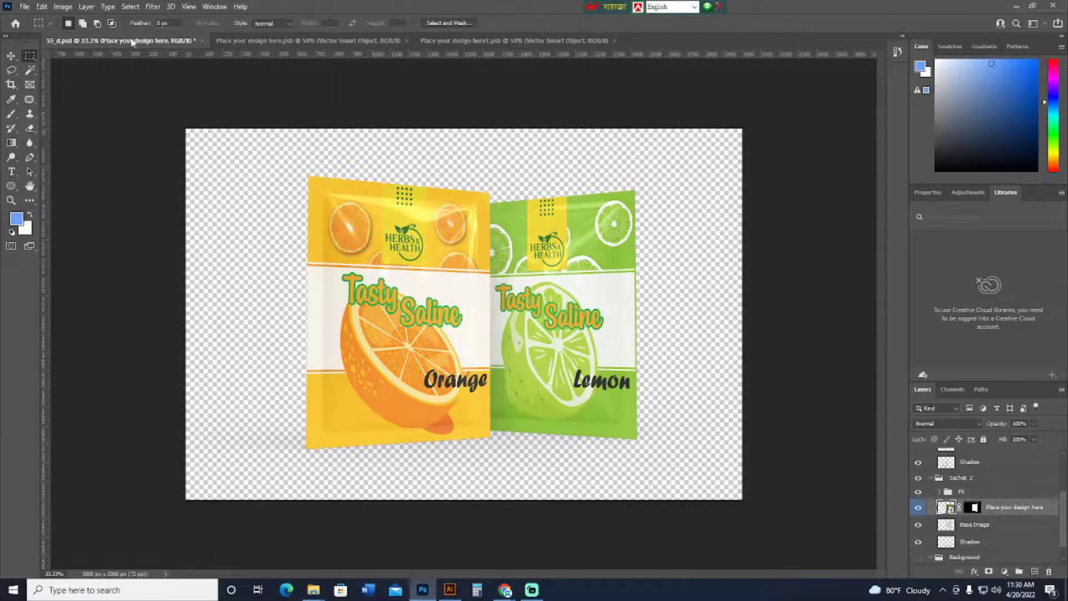
- Save the mockup to the Desktop as the PNG file 'Saline png'
left_click(27, 8)
left_click(38, 140)
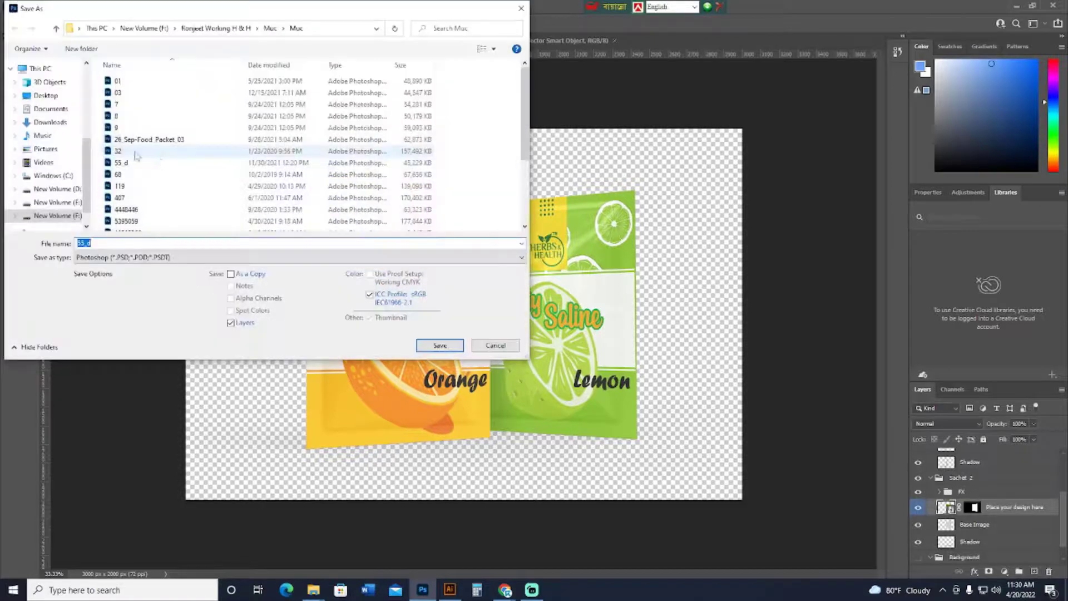
left_click(45, 96)
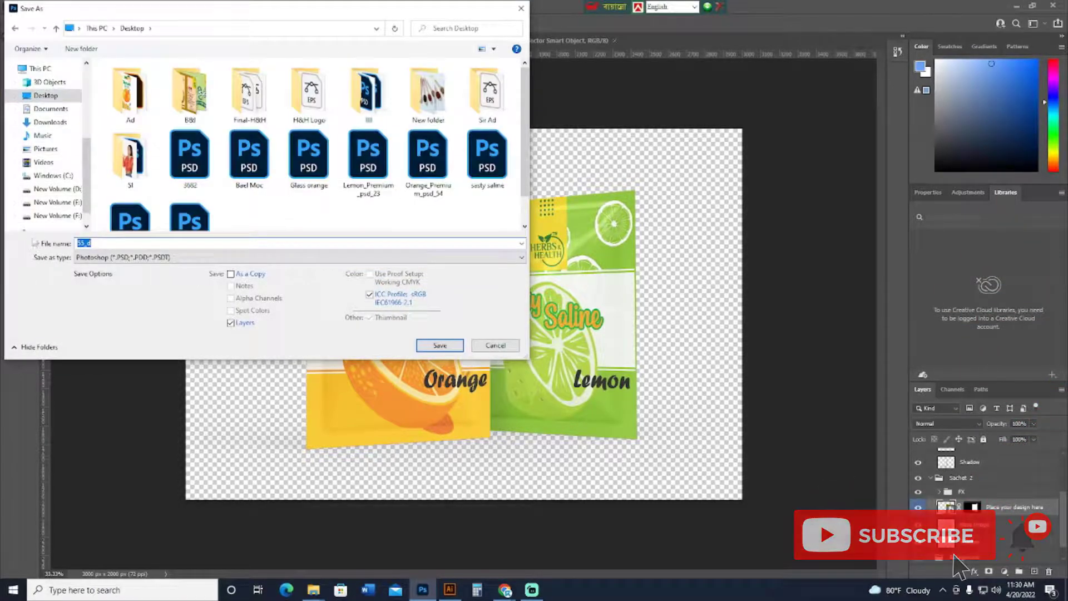
type("Saline png")
left_click(136, 257)
left_click(145, 362)
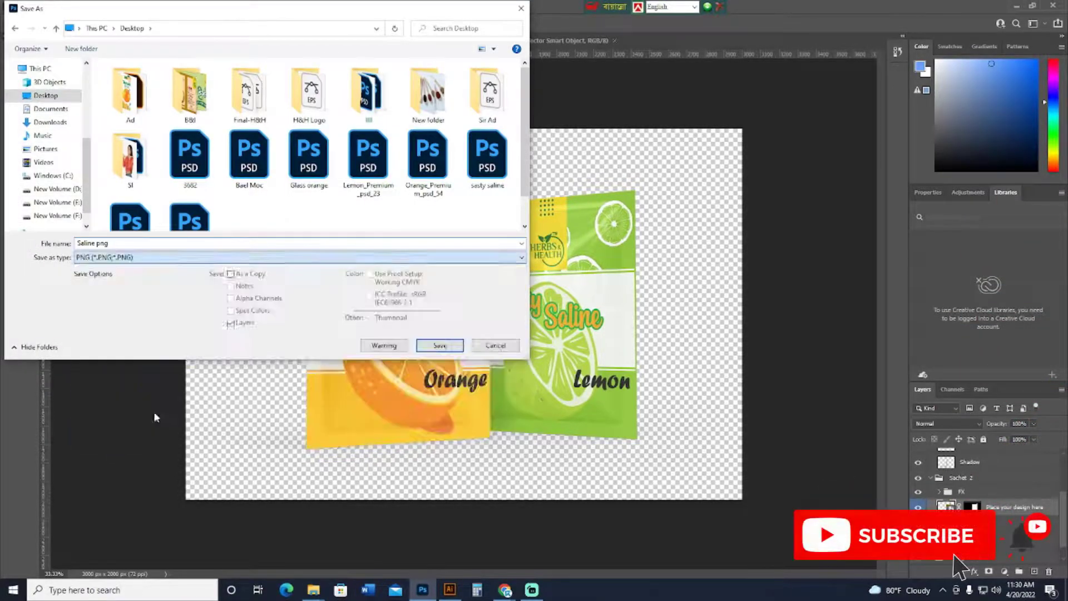
left_click(440, 346)
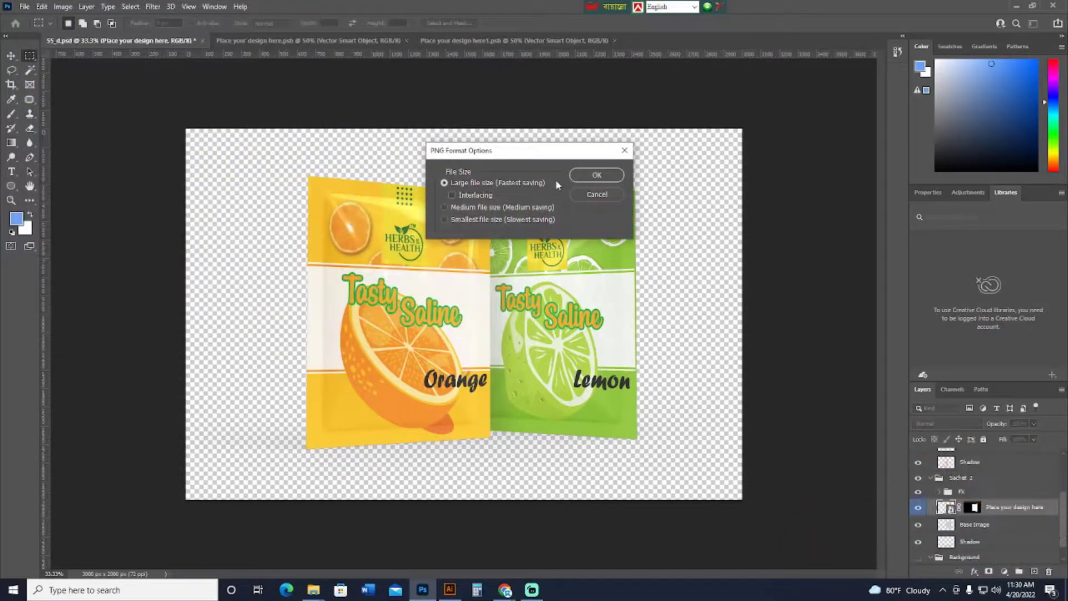
left_click(597, 176)
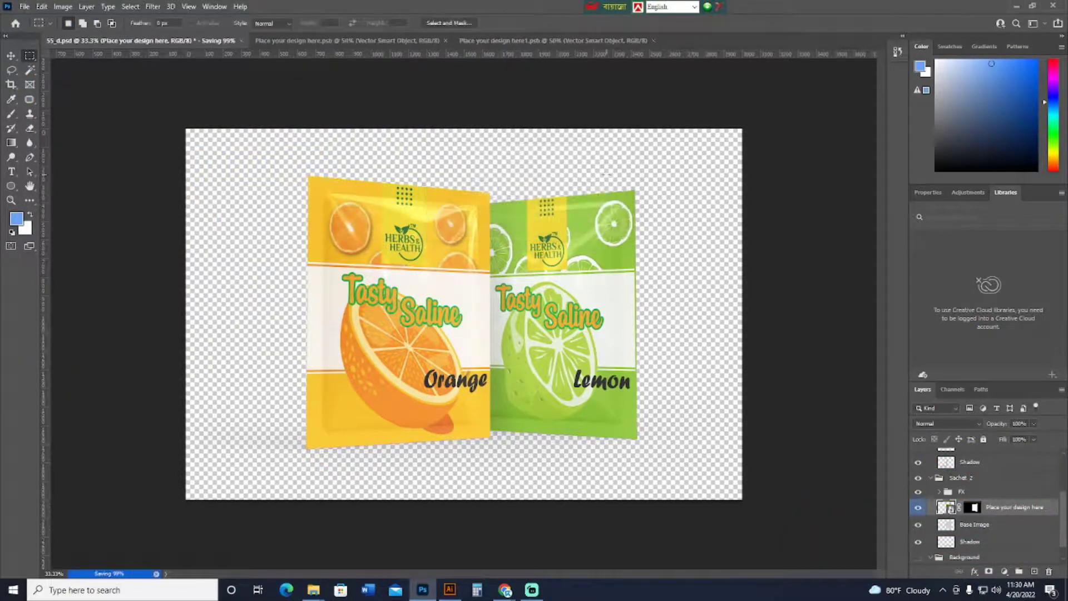
left_click(275, 41)
- Close the lemon and orange label documents and the 55_d.psd mockup, answering the save prompt
left_click(422, 42)
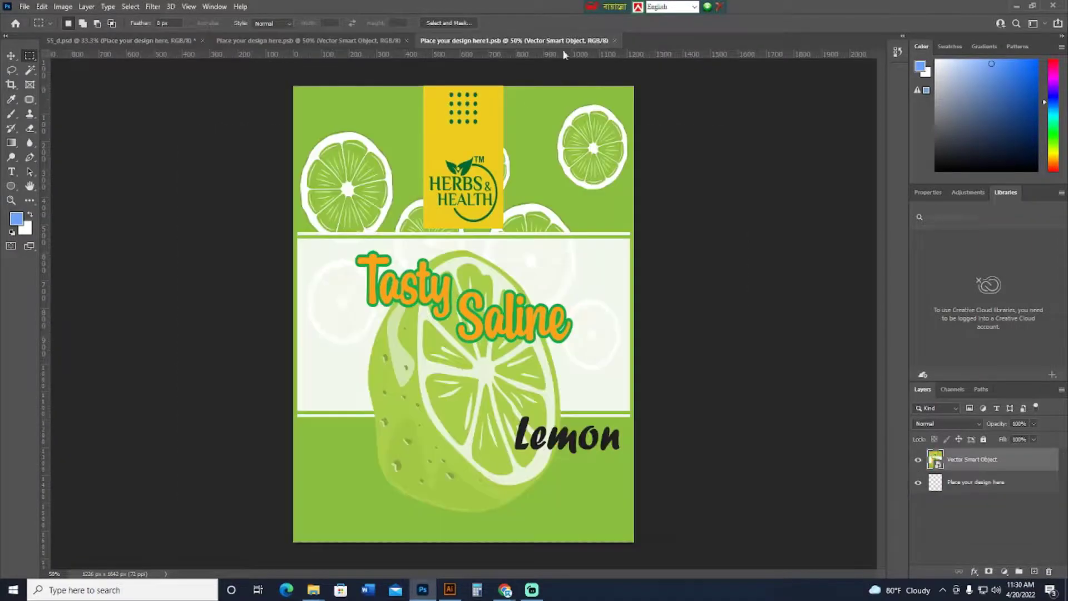
left_click(616, 41)
left_click(407, 41)
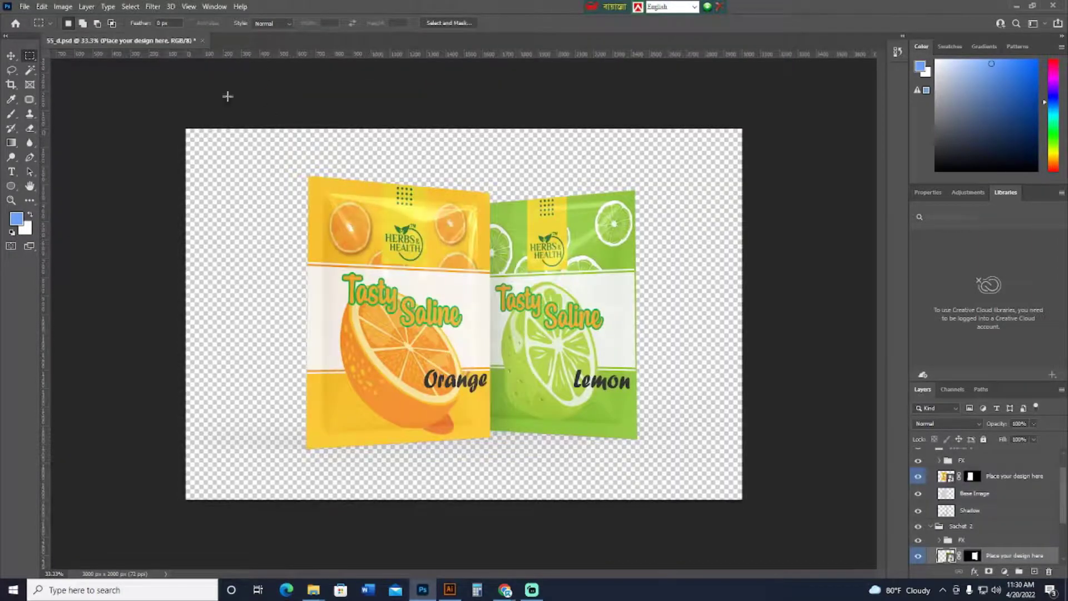
left_click(202, 41)
left_click(530, 219)
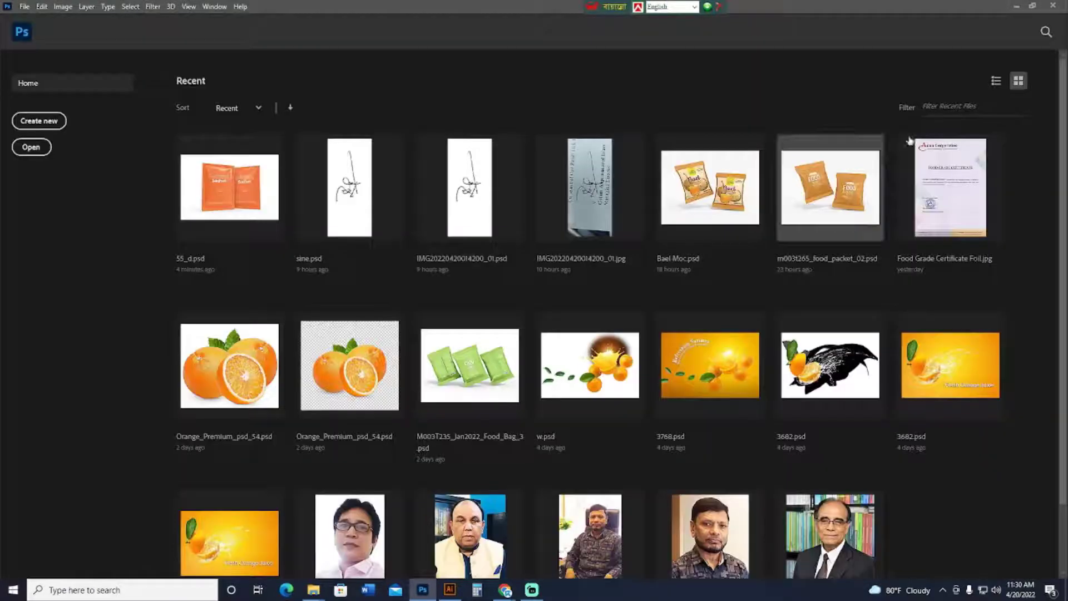
- Close Tasty Saline.ai in Illustrator, answering the save prompt, and minimize Illustrator
left_click(1016, 6)
left_click(568, 347)
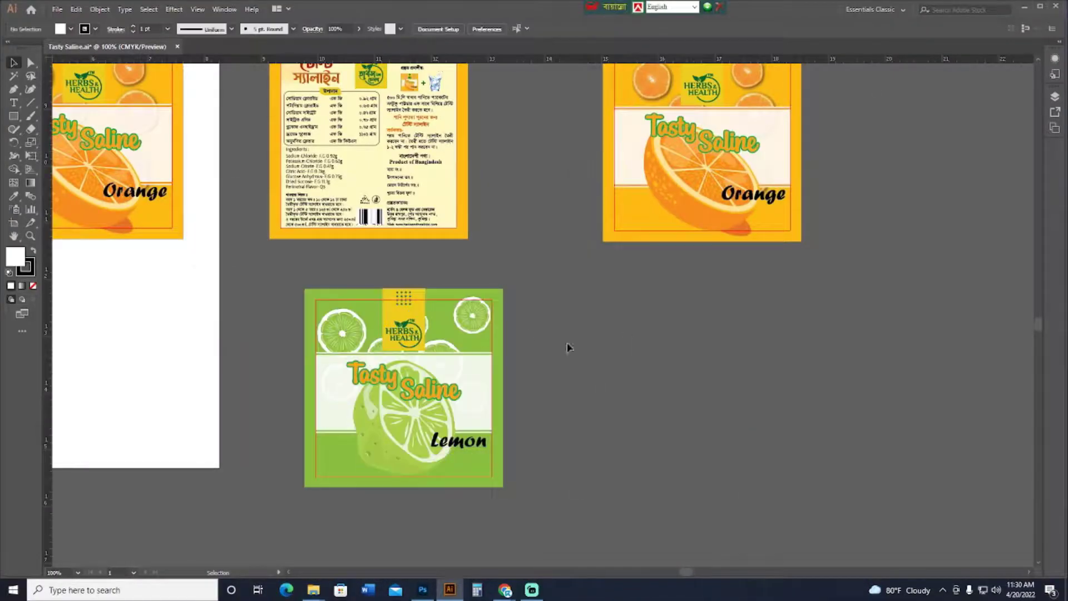
left_click(178, 46)
left_click(596, 309)
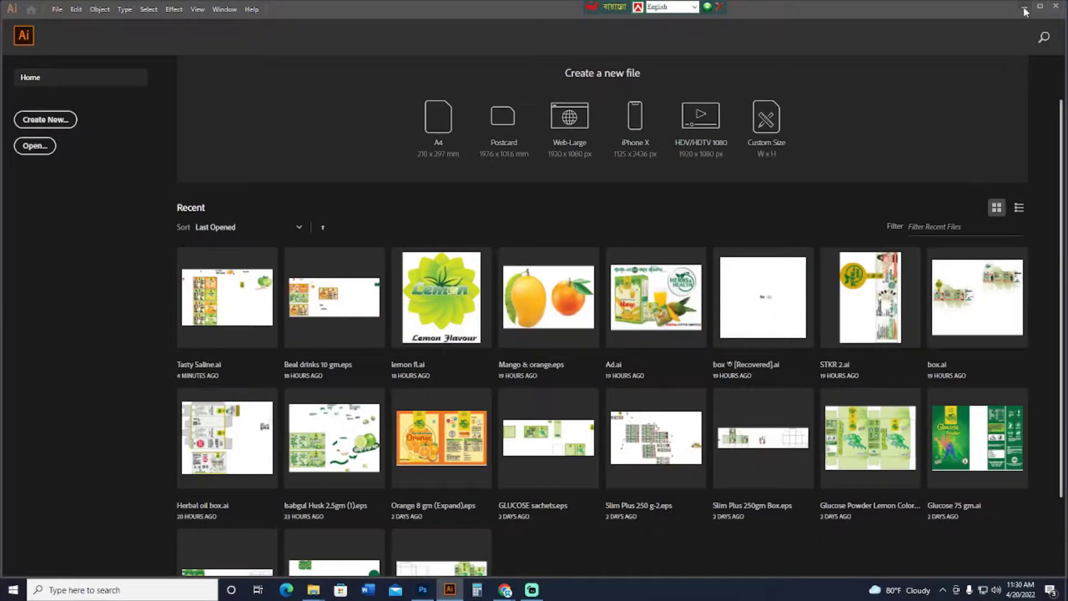
left_click(1024, 8)
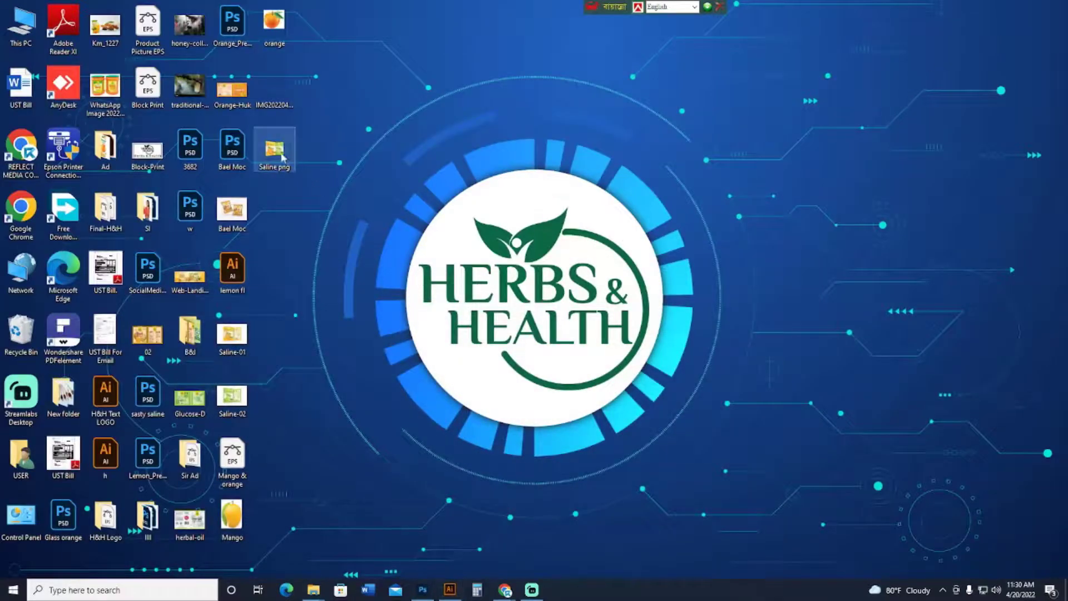
- Preview Saline png in Photos, then refresh the desktop
double_click(275, 149)
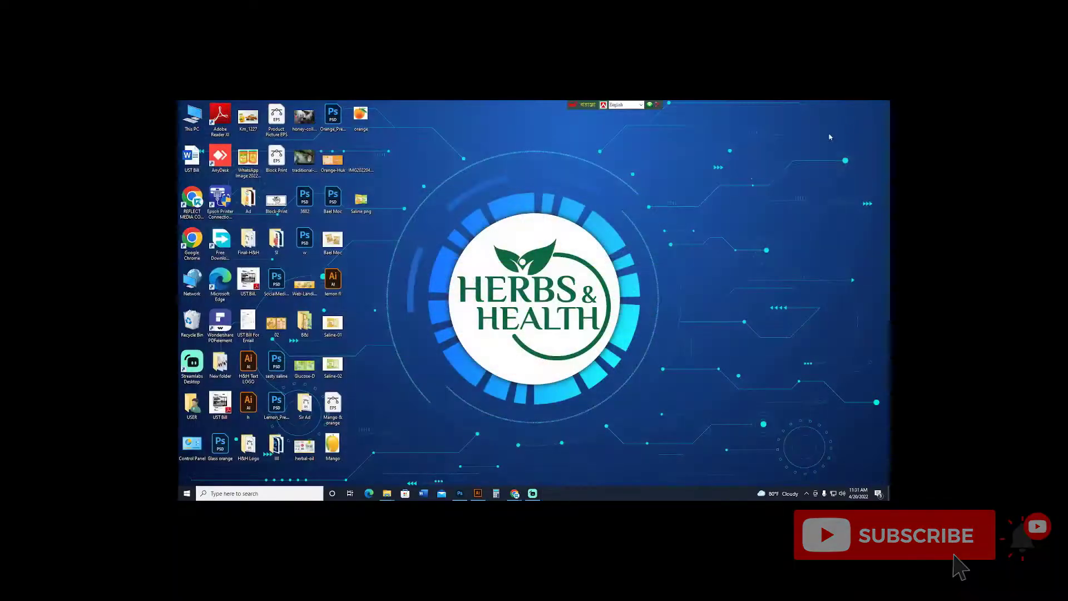
right_click(508, 194)
right_click(523, 220)
left_click(548, 252)
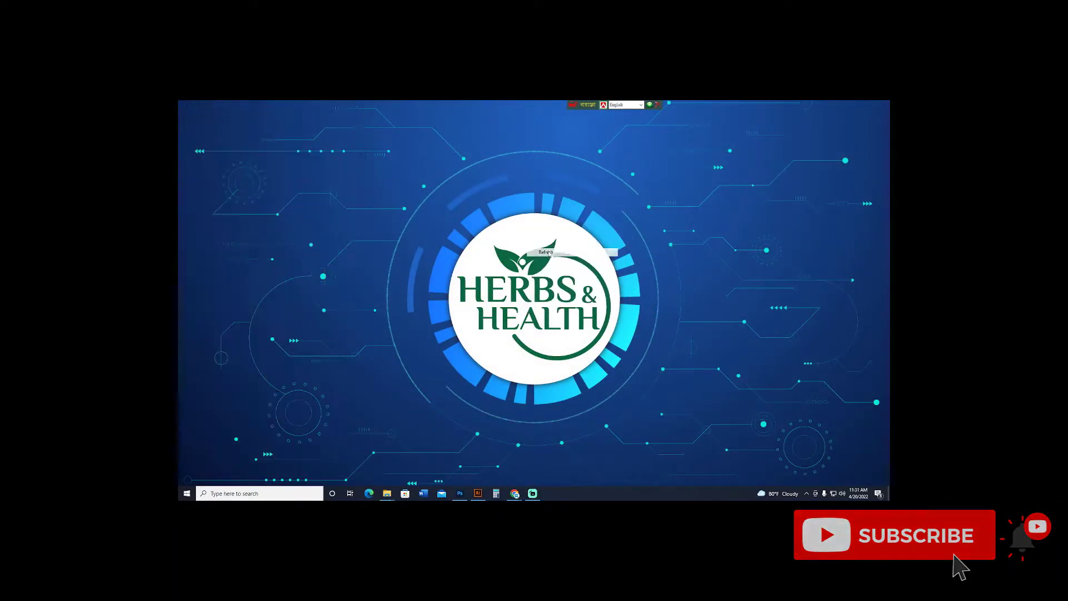